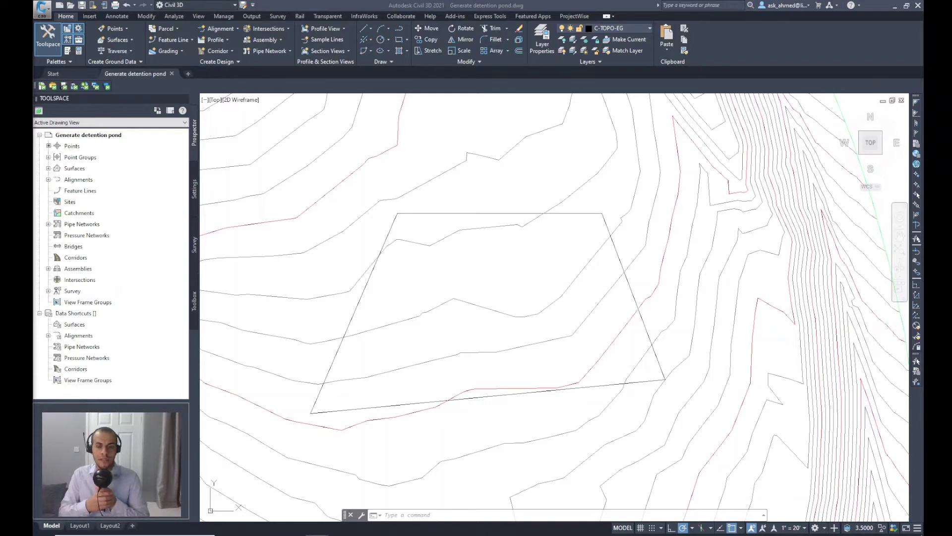
# - Select and then deselect the pond polyline, and bring up the Feature Line creation options
pyautogui.click(371, 274)
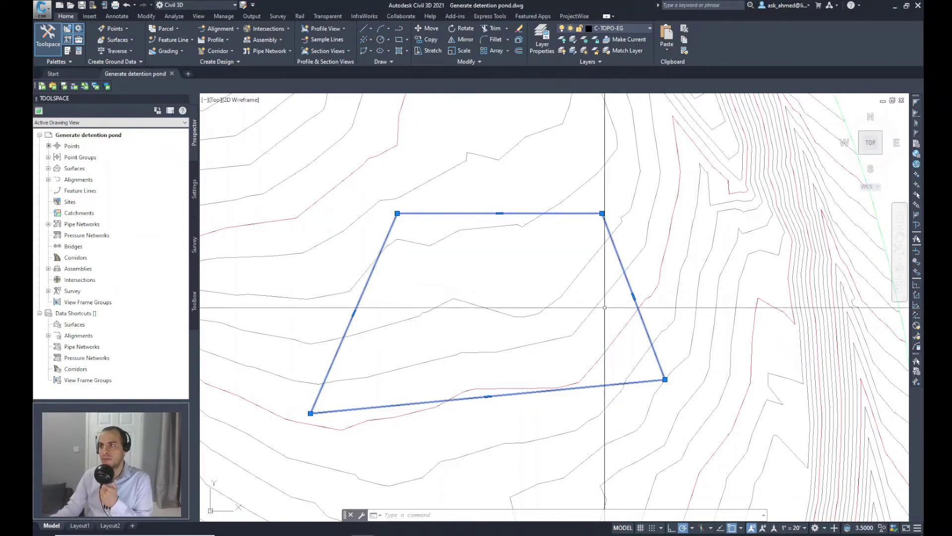
pyautogui.press('Escape')
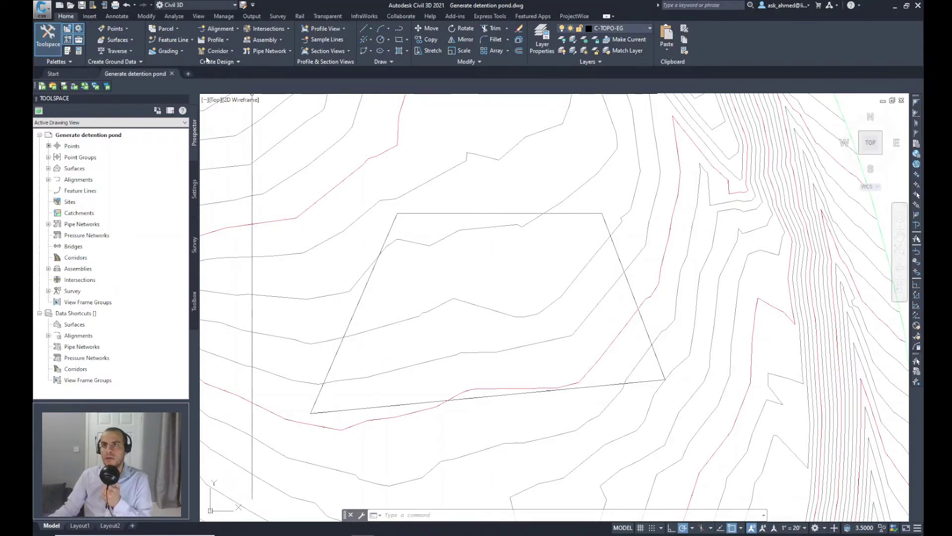
pyautogui.click(192, 41)
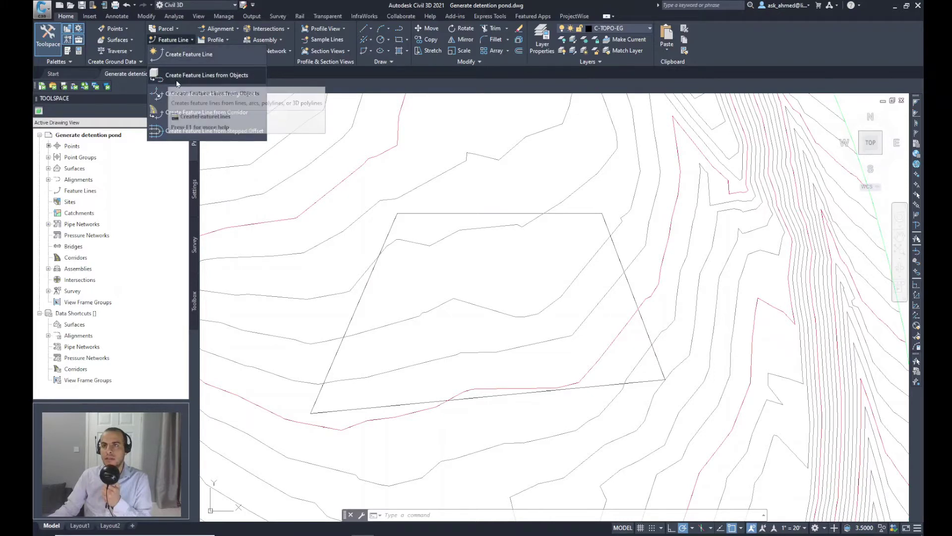
# - Start Create Feature Lines from Objects using the pond boundary polyline
pyautogui.click(221, 75)
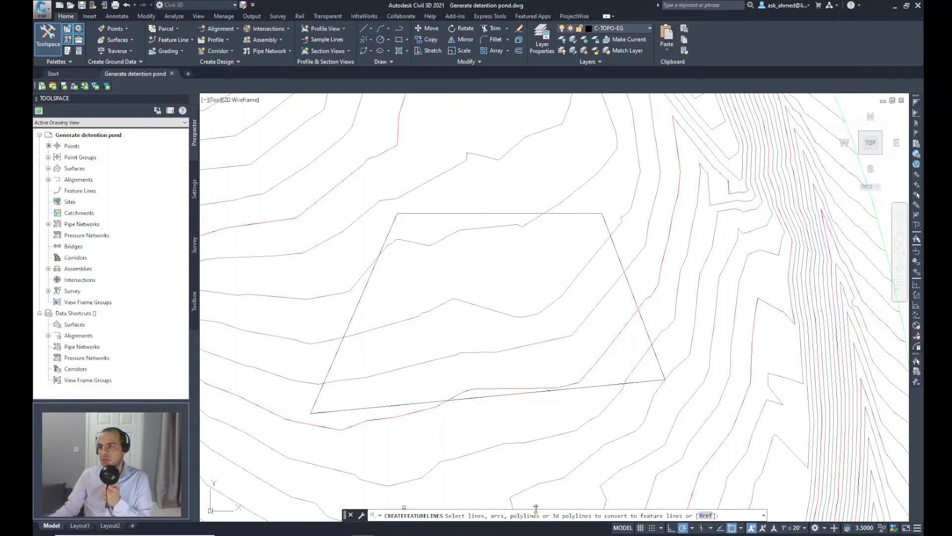
pyautogui.click(466, 214)
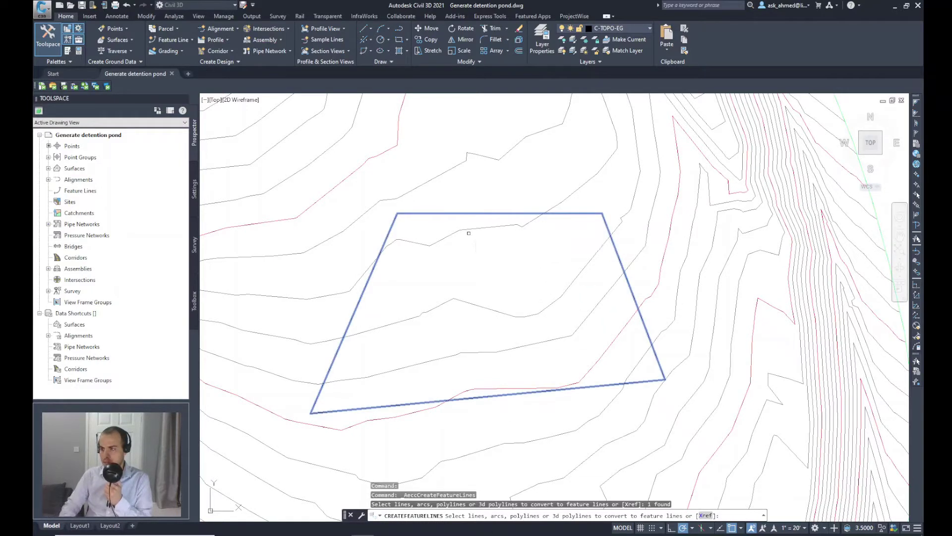
pyautogui.press('Return')
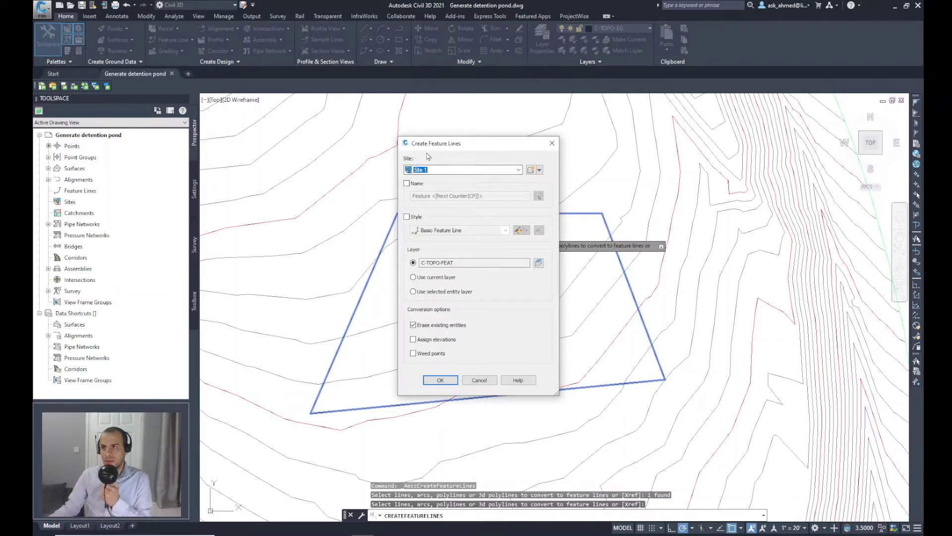
pyautogui.moveTo(448, 147); pyautogui.dragTo(398, 129)
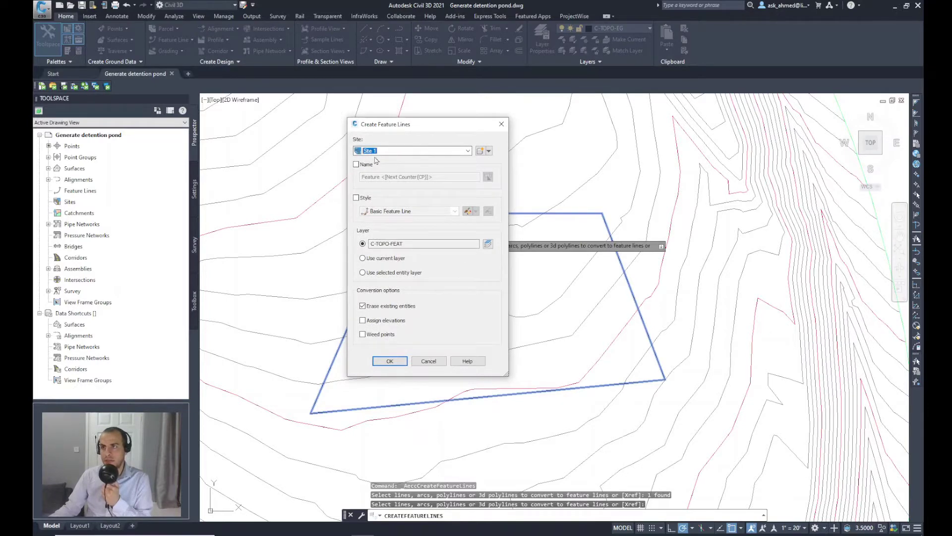
# - Name the feature line 'pond boundary B', enable Style and Assign elevations, and confirm
pyautogui.click(356, 164)
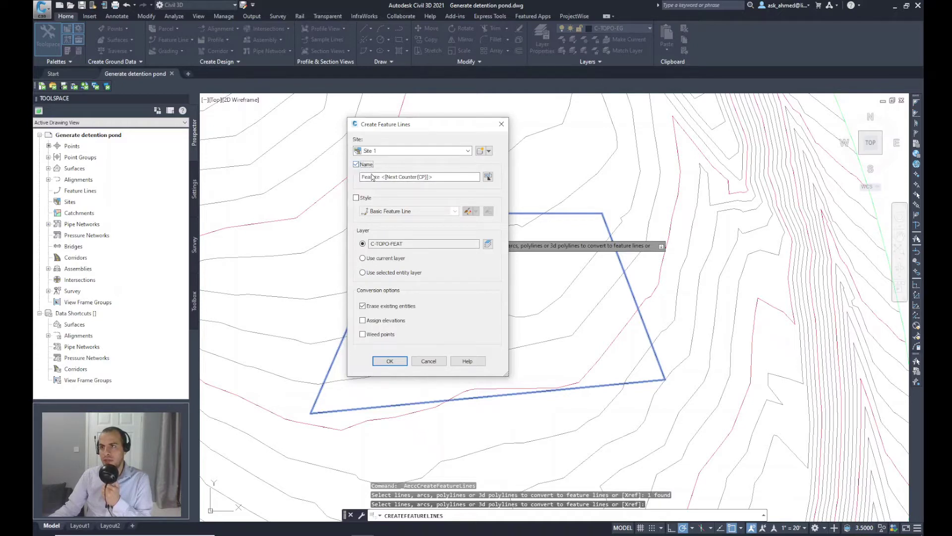
pyautogui.moveTo(382, 177); pyautogui.dragTo(466, 188)
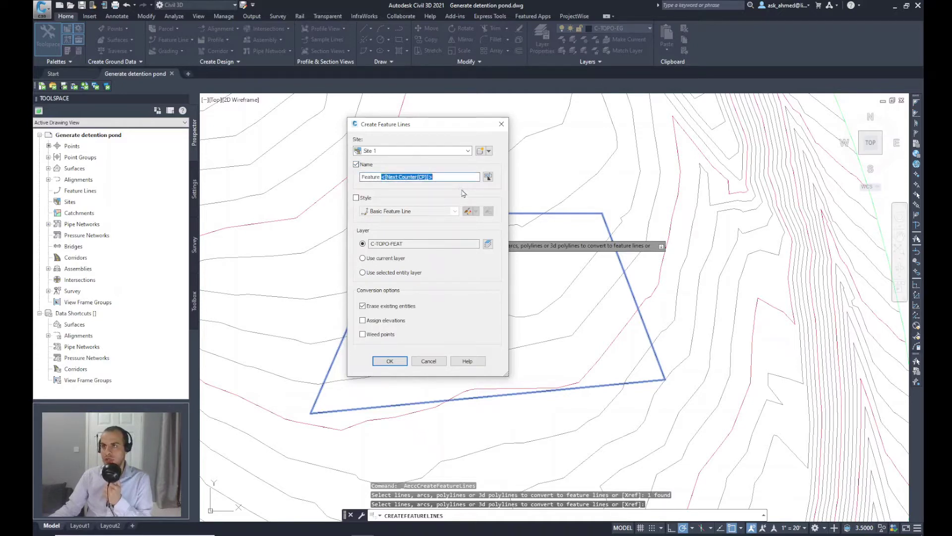
pyautogui.write('pond boundary')
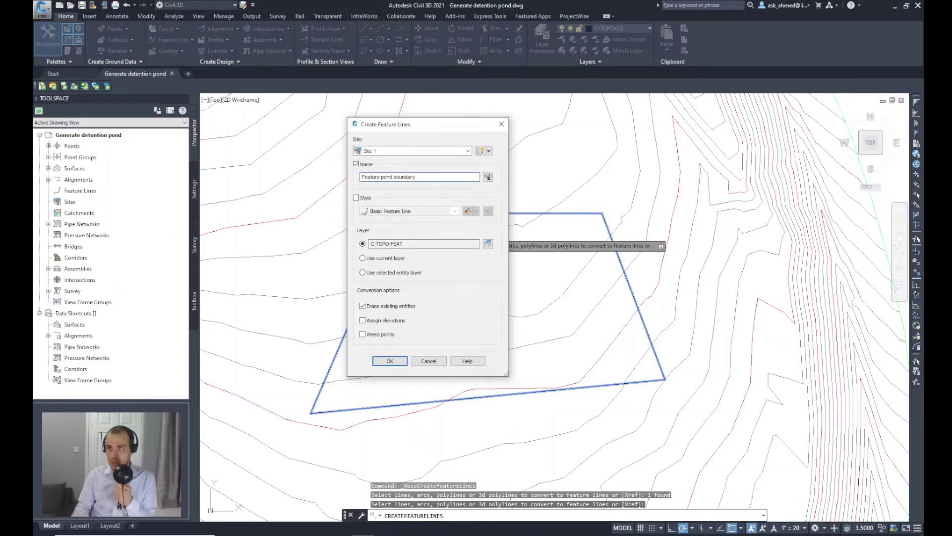
pyautogui.moveTo(380, 176); pyautogui.dragTo(326, 177)
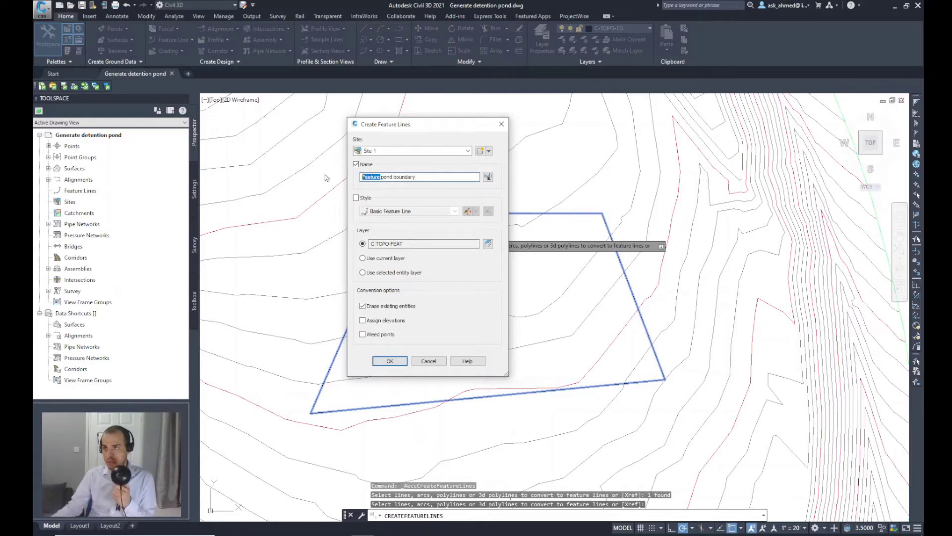
pyautogui.press('BackSpace')
pyautogui.press('Delete')
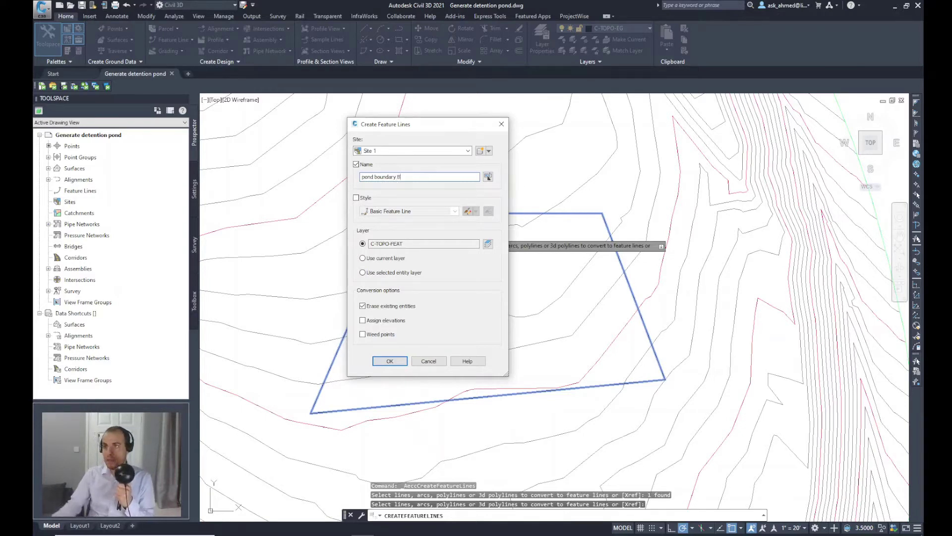
pyautogui.click(357, 198)
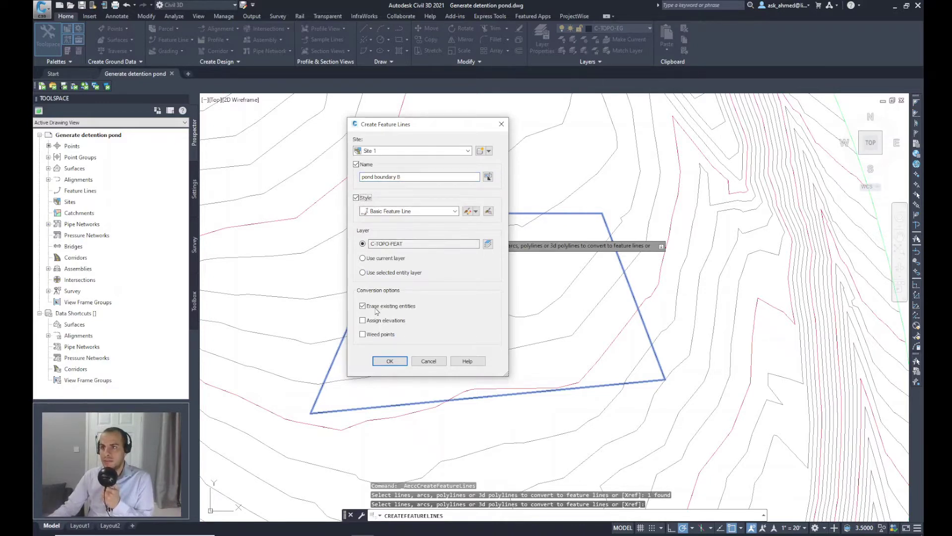
pyautogui.click(362, 321)
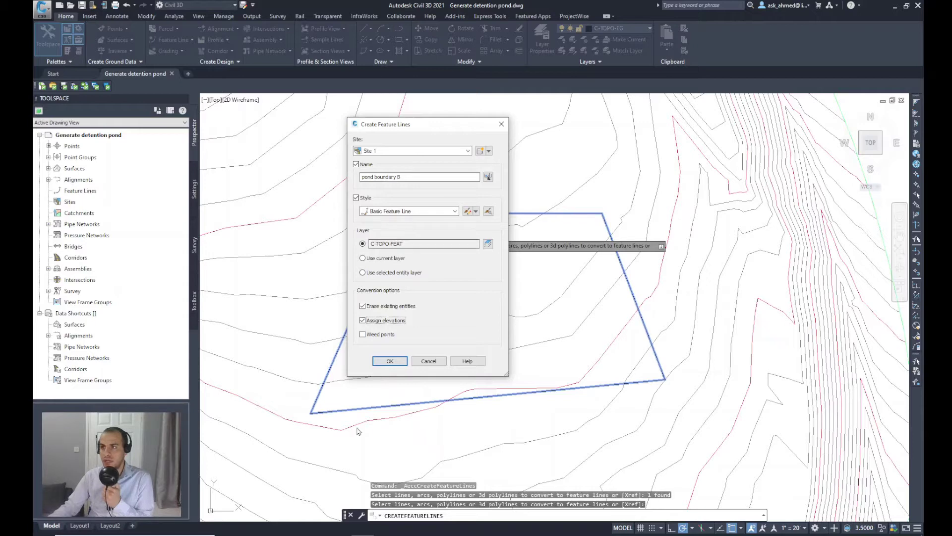
pyautogui.click(389, 361)
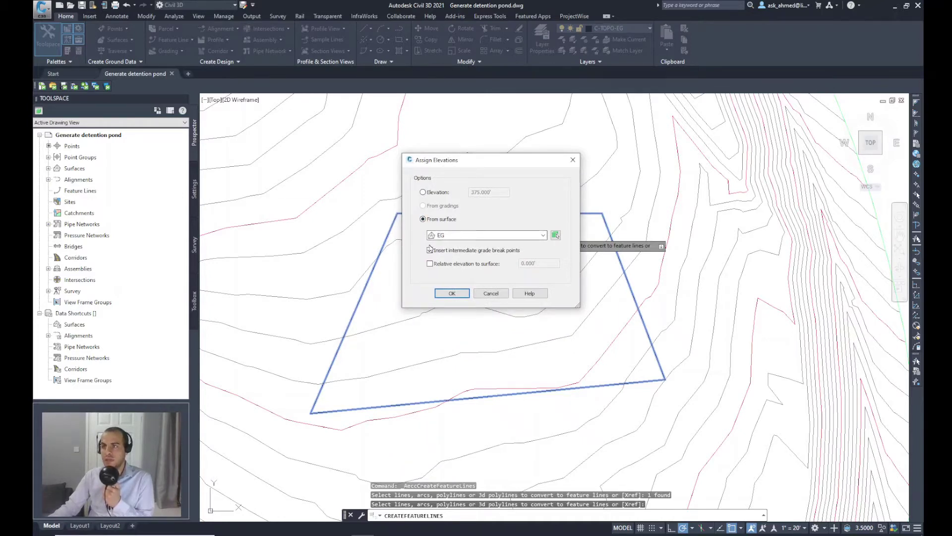
# - Assign the feature line a fixed elevation of 375.000' and finish the conversion
pyautogui.click(423, 192)
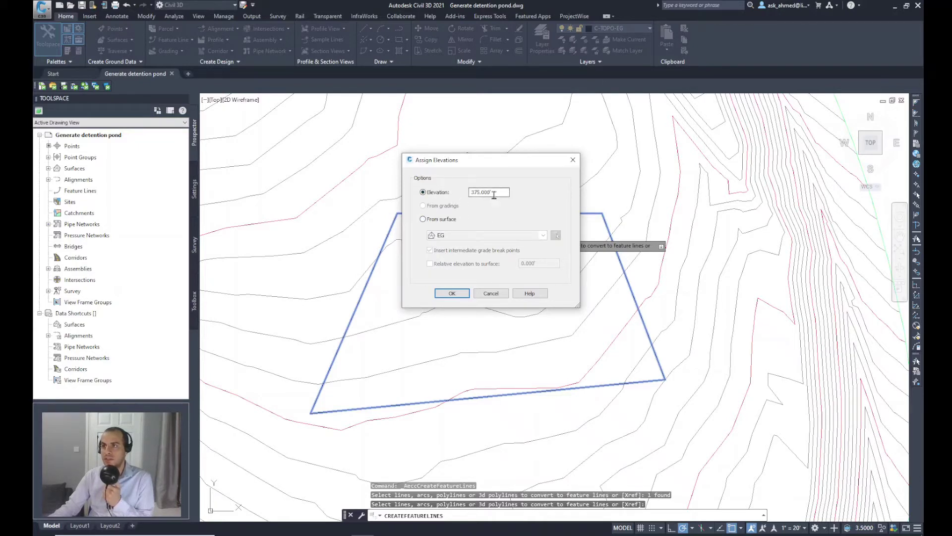
pyautogui.doubleClick(484, 192)
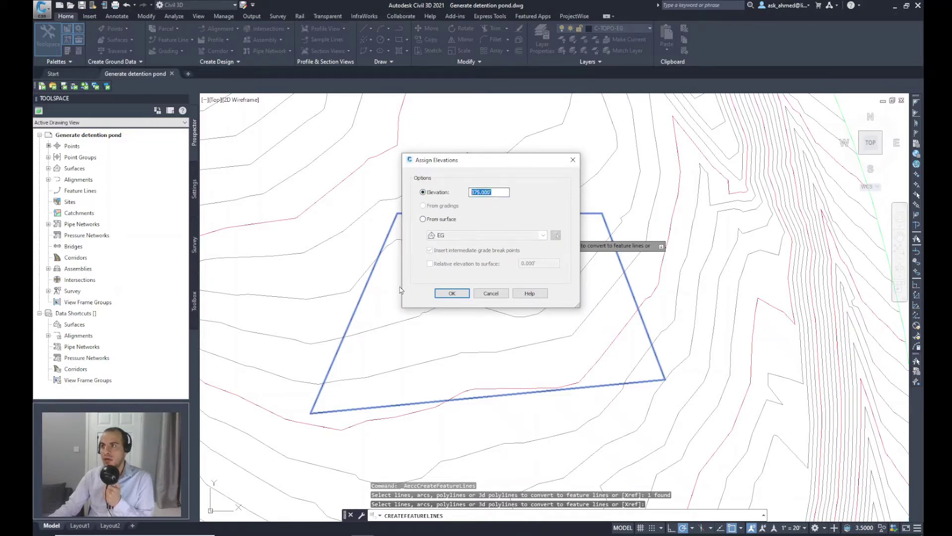
pyautogui.click(472, 194)
pyautogui.click(452, 294)
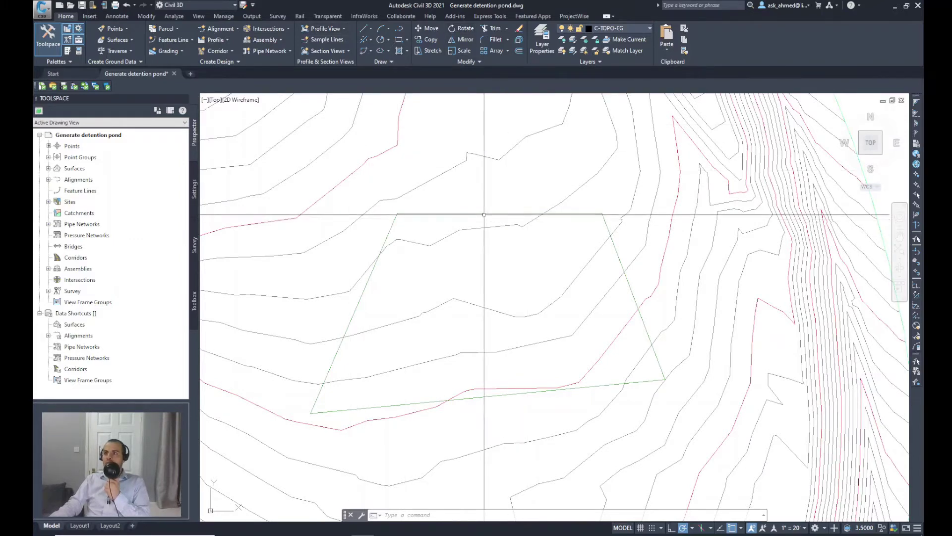
# - Fillet the top-right, top-left and bottom-right corners of the feature line with radius 20
pyautogui.click(516, 213)
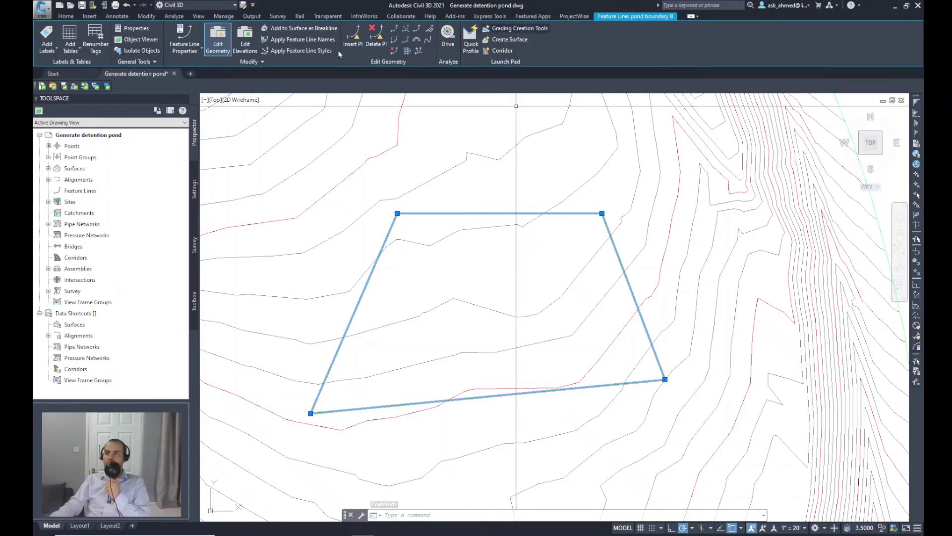
pyautogui.click(218, 43)
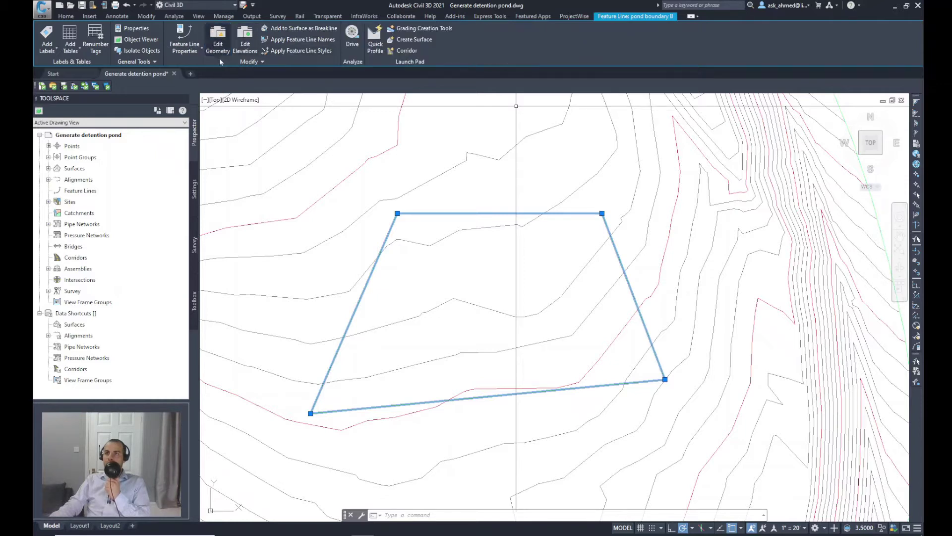
pyautogui.click(218, 44)
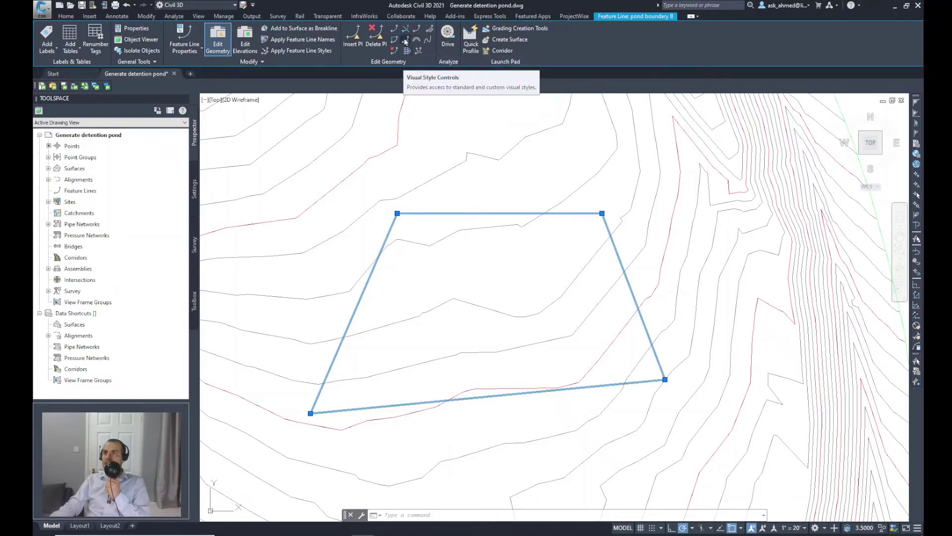
pyautogui.click(407, 44)
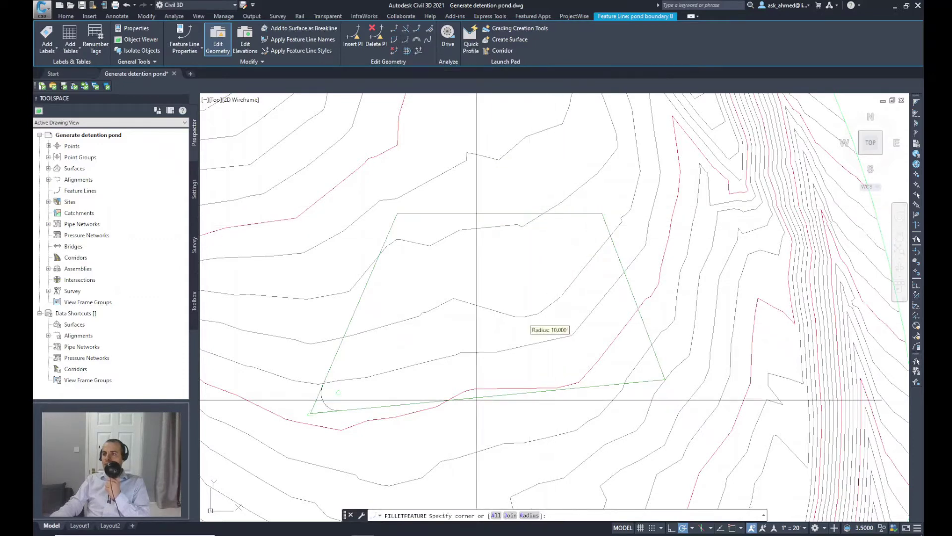
pyautogui.click(529, 515)
pyautogui.write('2')
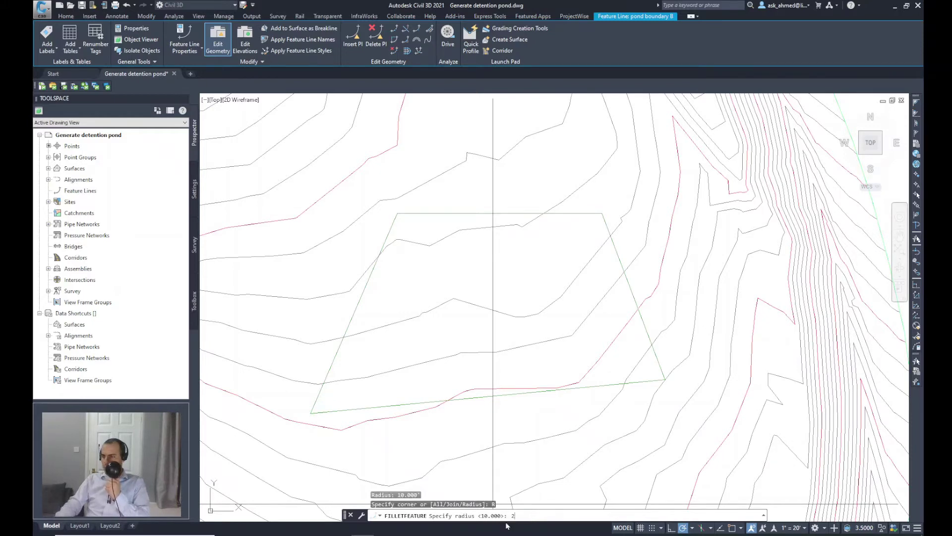
pyautogui.write('0')
pyautogui.press('Return')
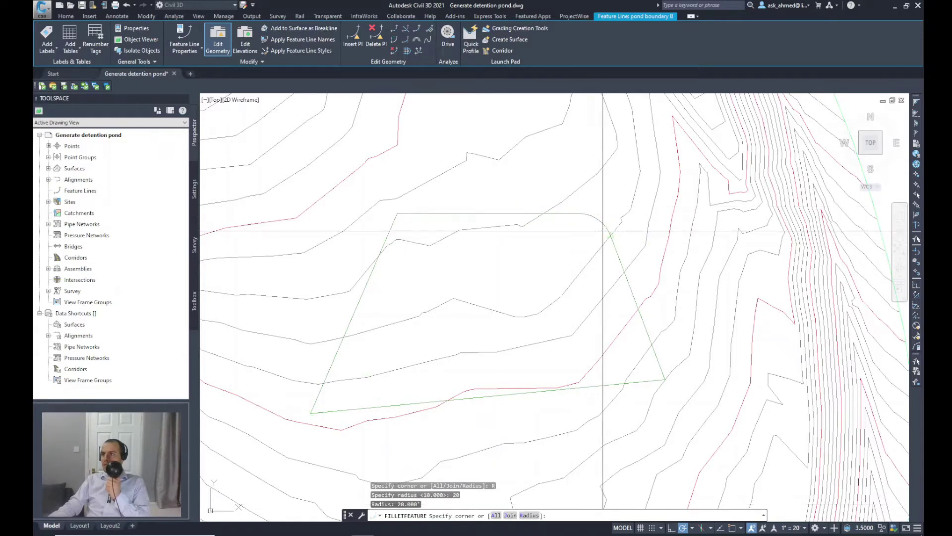
pyautogui.click(575, 237)
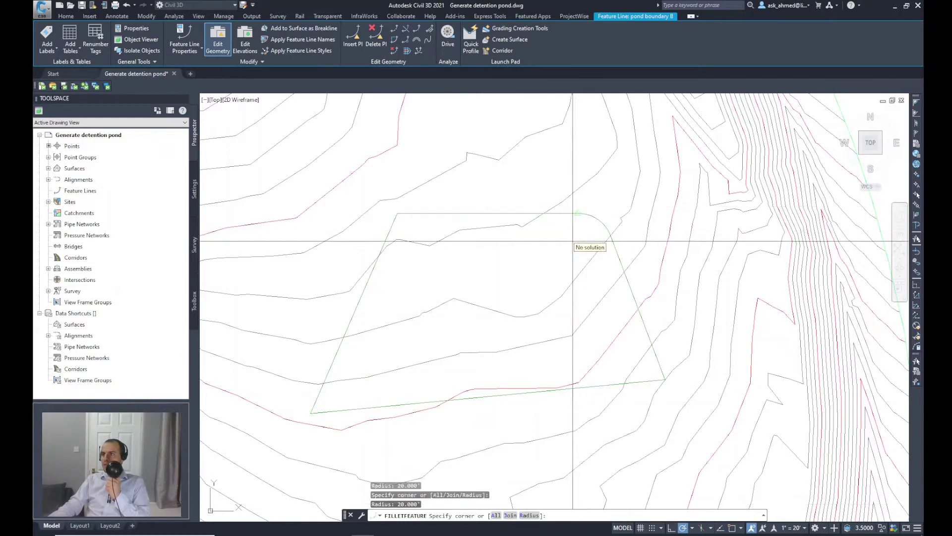
pyautogui.click(402, 224)
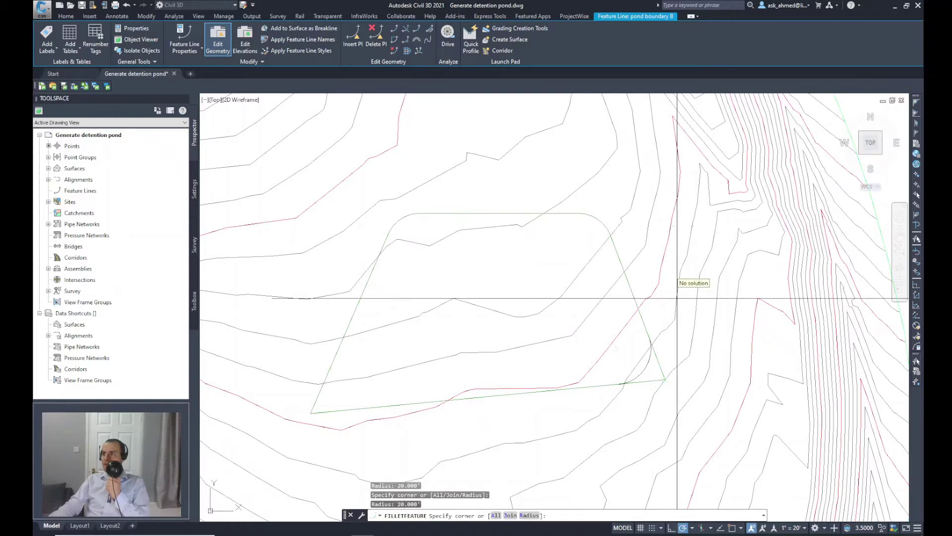
pyautogui.click(646, 376)
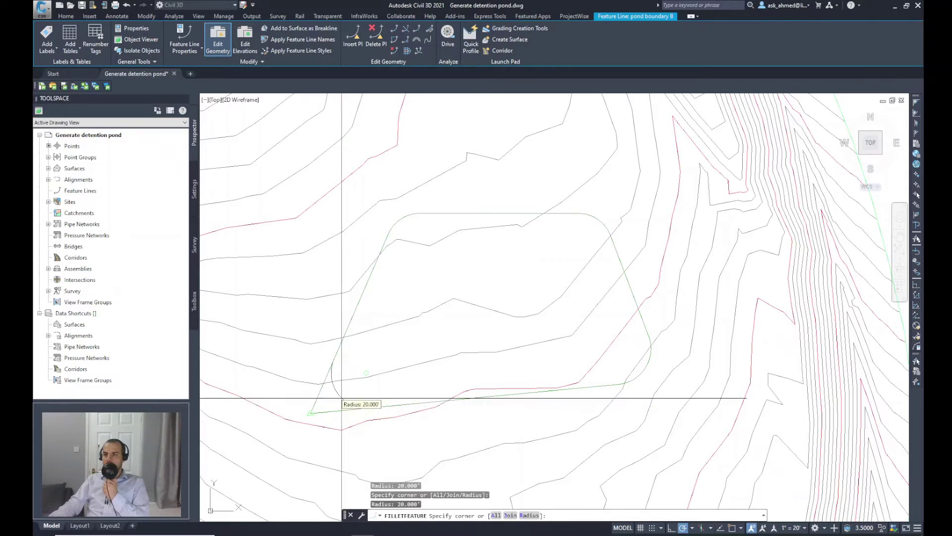
# - Fillet the lower-left corner with a 10' radius and end the command
pyautogui.click(531, 515)
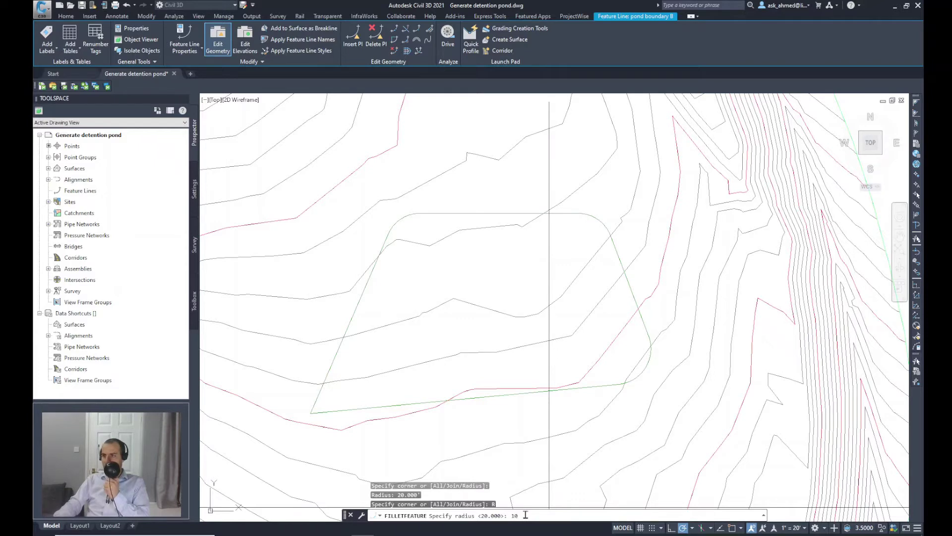
pyautogui.write('10')
pyautogui.press('Return')
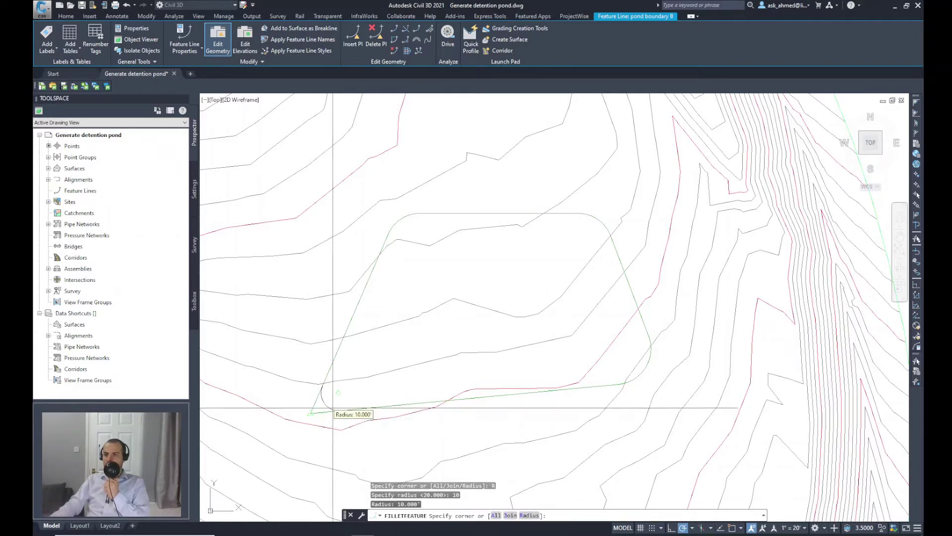
pyautogui.click(323, 404)
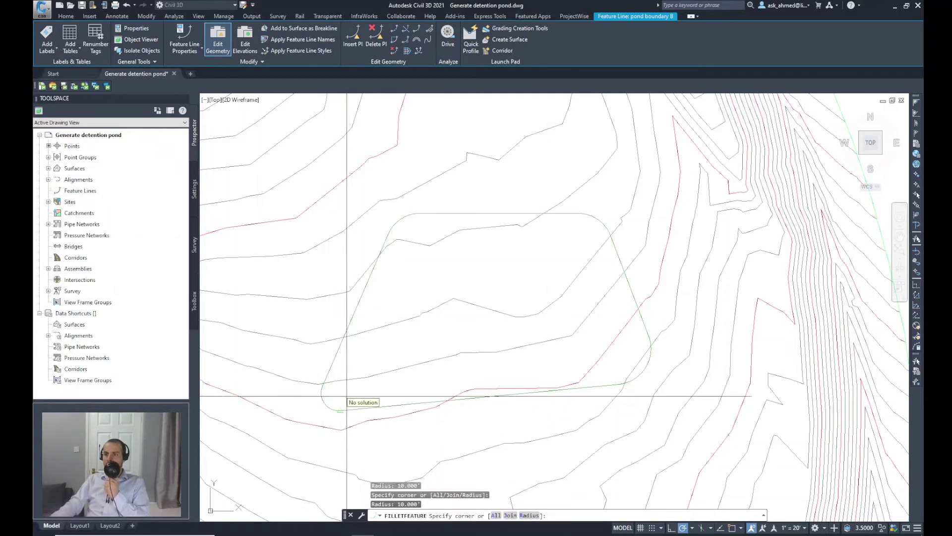
pyautogui.press('Return')
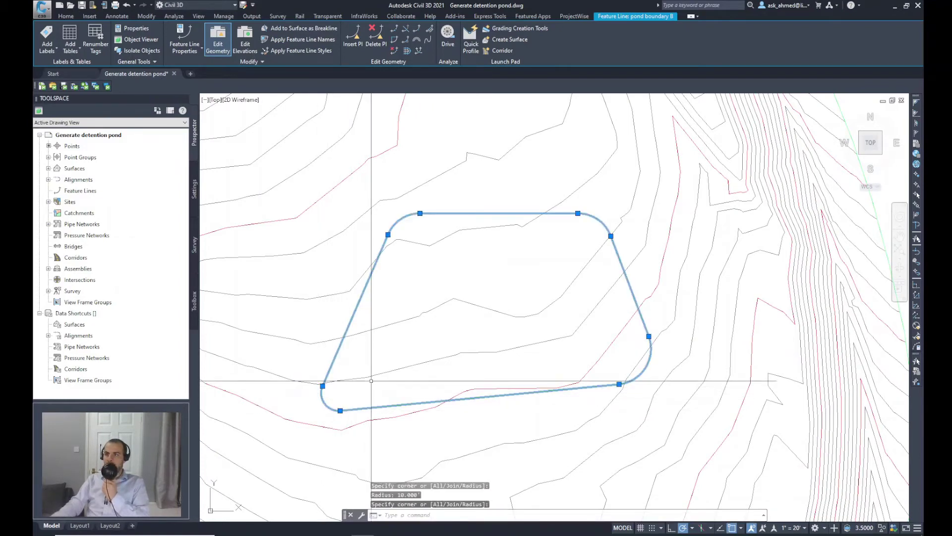
pyautogui.press('Escape')
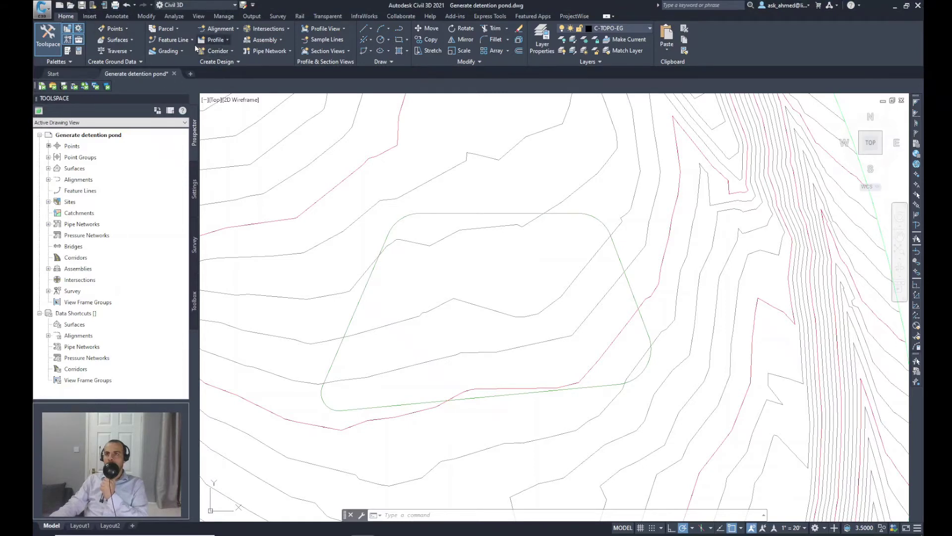
# - Launch Grading Creation Tools, move the toolbar above the pond, and collapse it
pyautogui.click(182, 51)
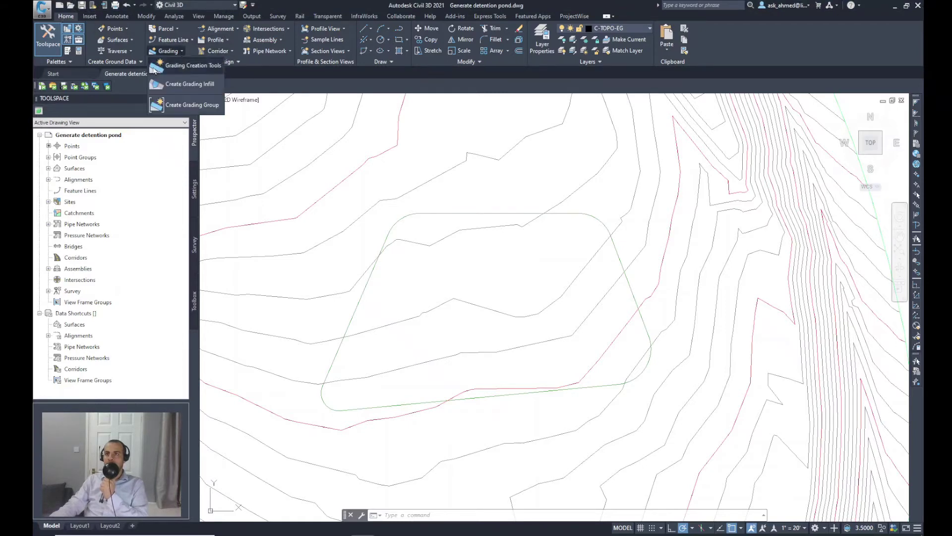
pyautogui.click(189, 72)
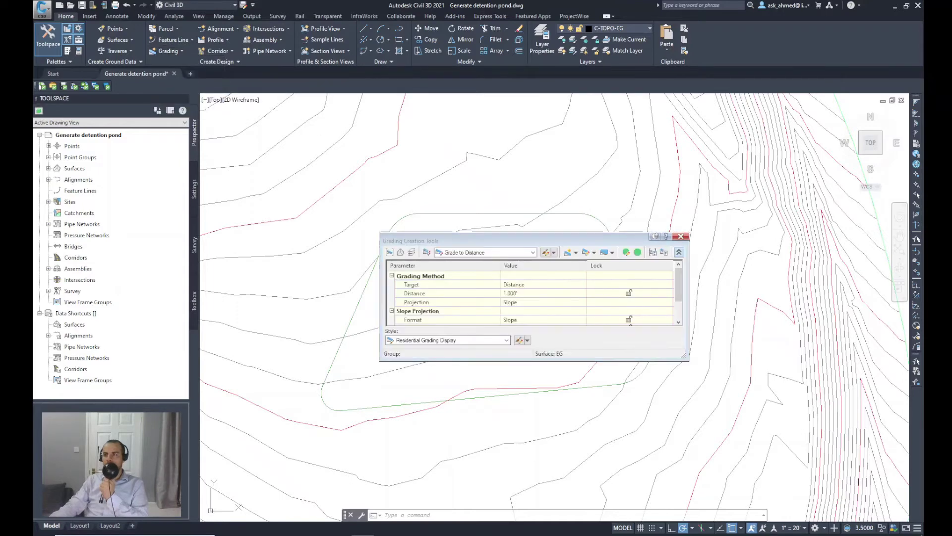
pyautogui.moveTo(459, 242); pyautogui.dragTo(567, 145)
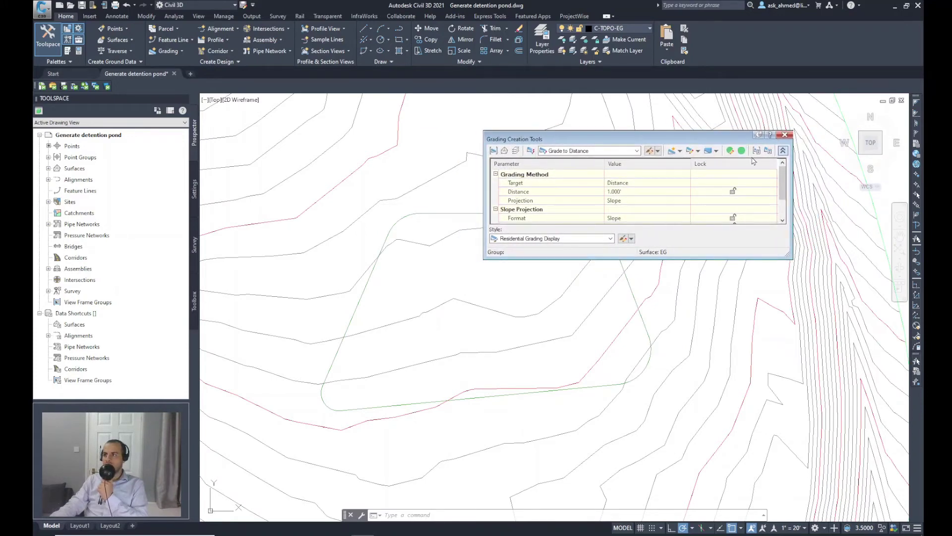
pyautogui.click(783, 150)
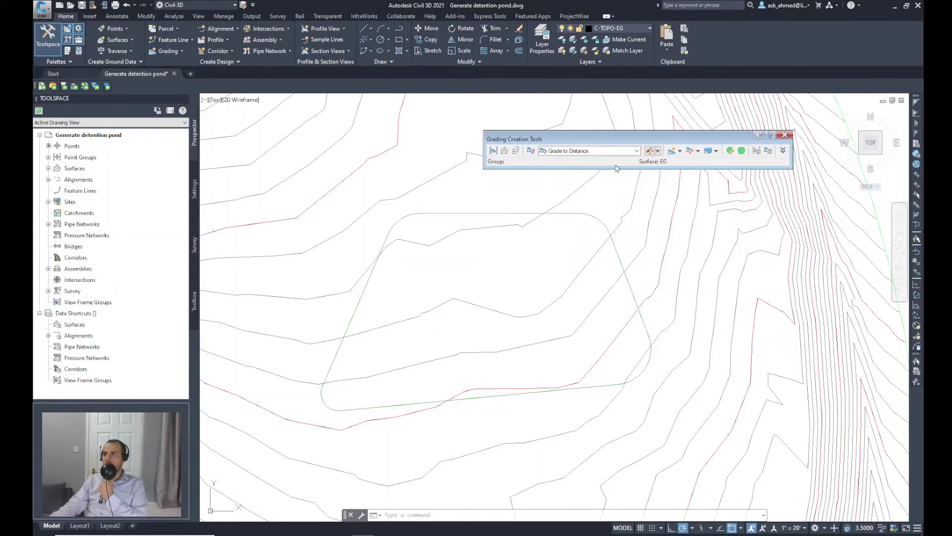
pyautogui.click(493, 151)
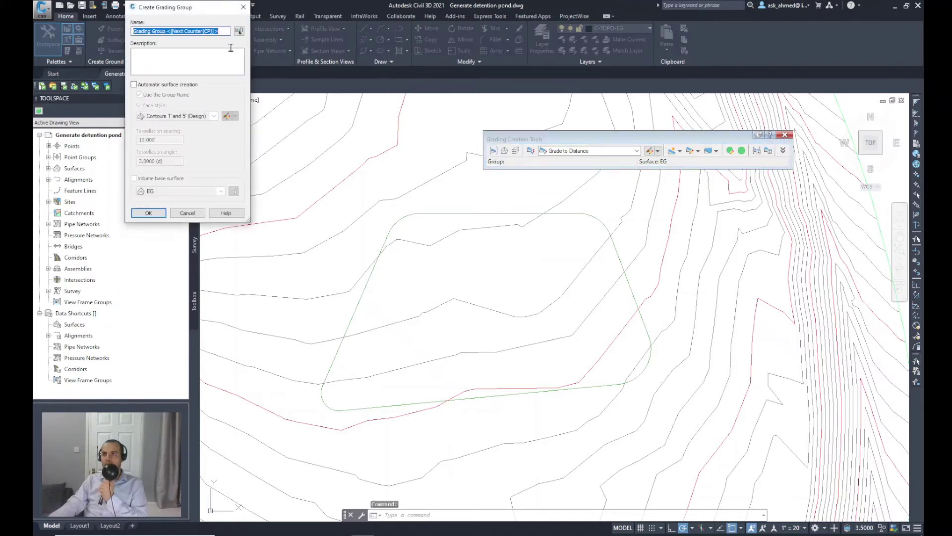
# - Name the grading group Pond B with automatic surface creation using Contours 1' and 5' (Design)
pyautogui.moveTo(193, 14)
pyautogui.mouseDown()
pyautogui.moveTo(395, 122)
pyautogui.moveTo(423, 123)
pyautogui.mouseUp()
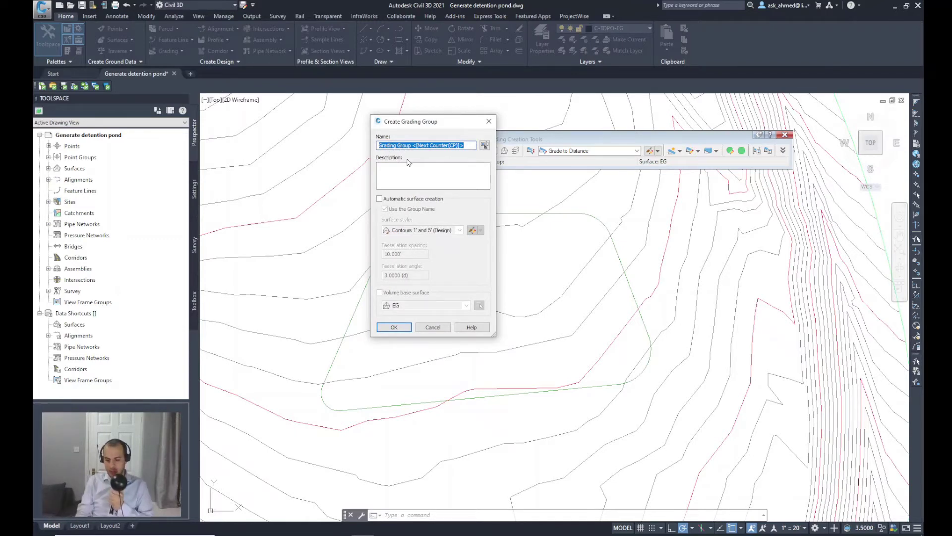
pyautogui.write('Pond')
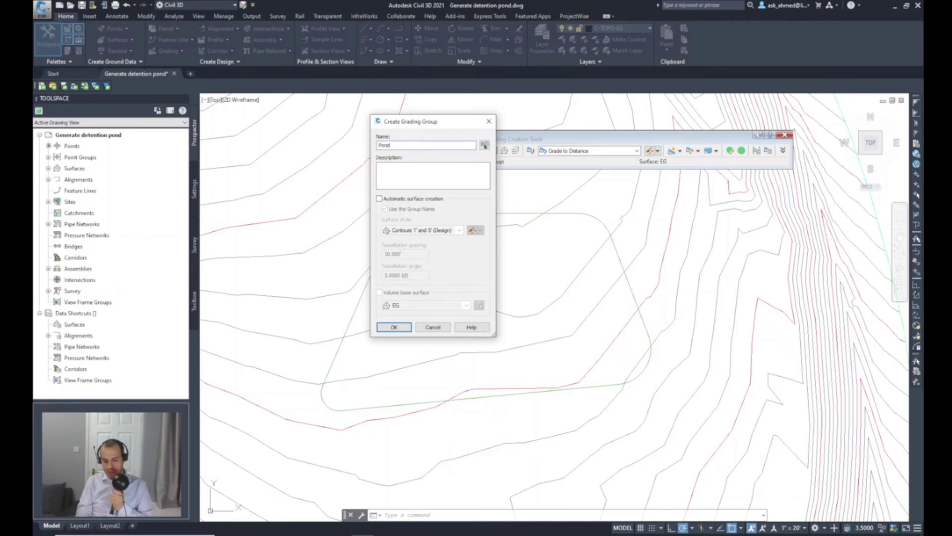
pyautogui.write(' B')
pyautogui.click(401, 175)
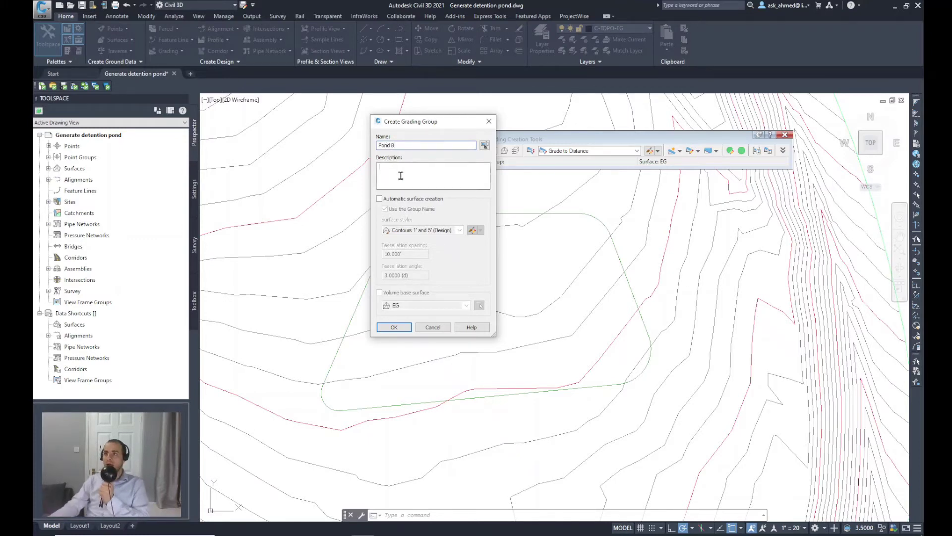
pyautogui.click(380, 198)
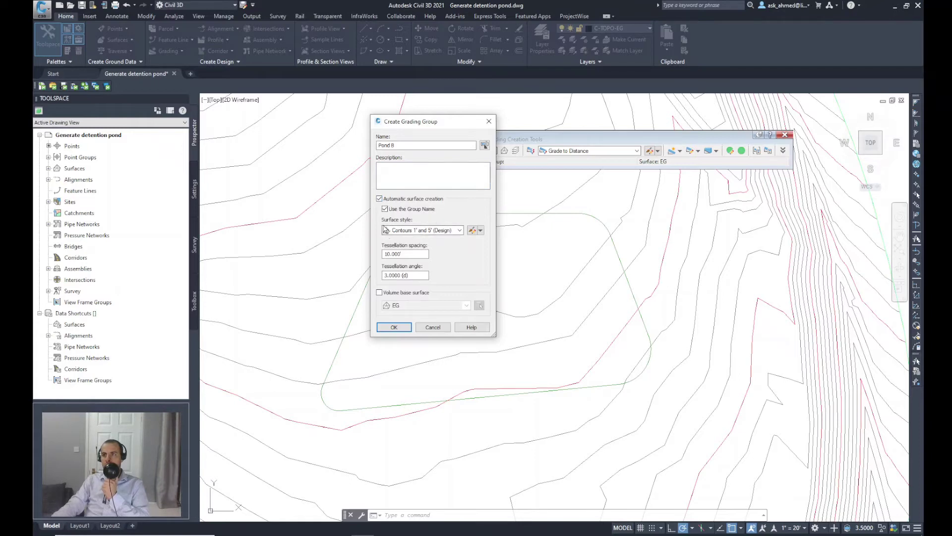
pyautogui.click(411, 236)
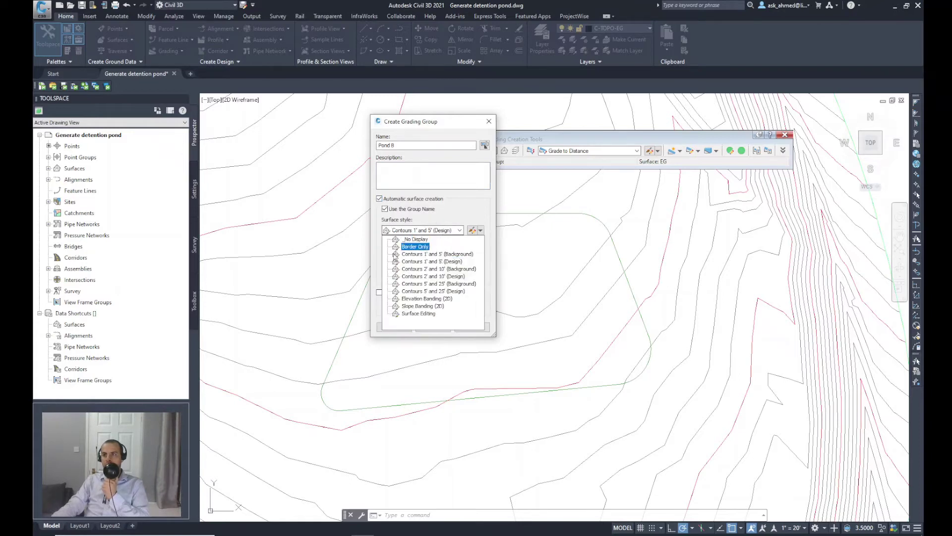
pyautogui.click(401, 245)
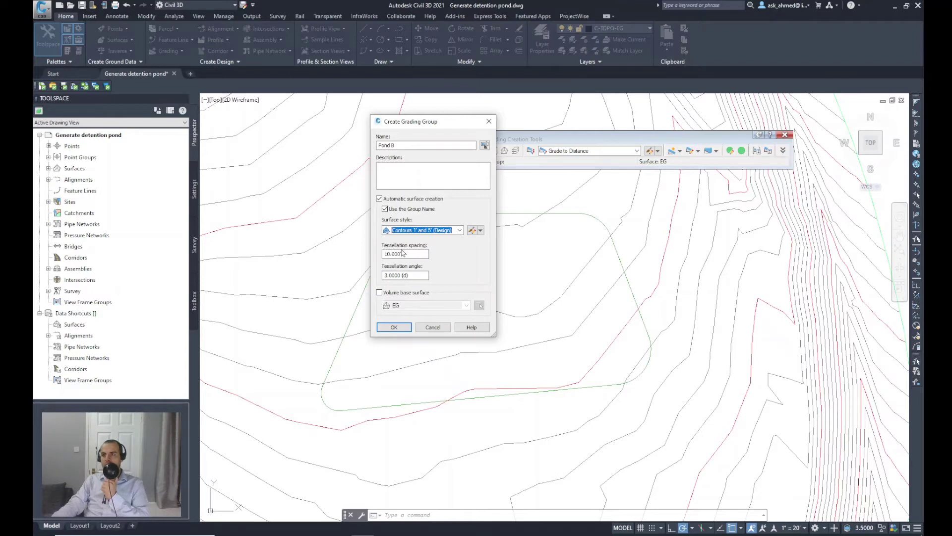
# - Set tessellation spacing 1 and angle 0.1, use EG as volume base, and create the group
pyautogui.doubleClick(408, 254)
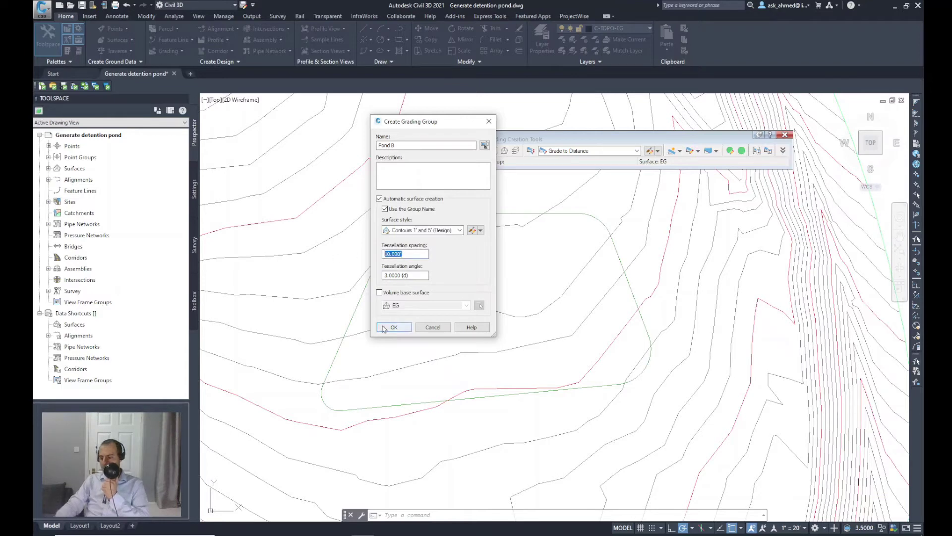
pyautogui.write('1')
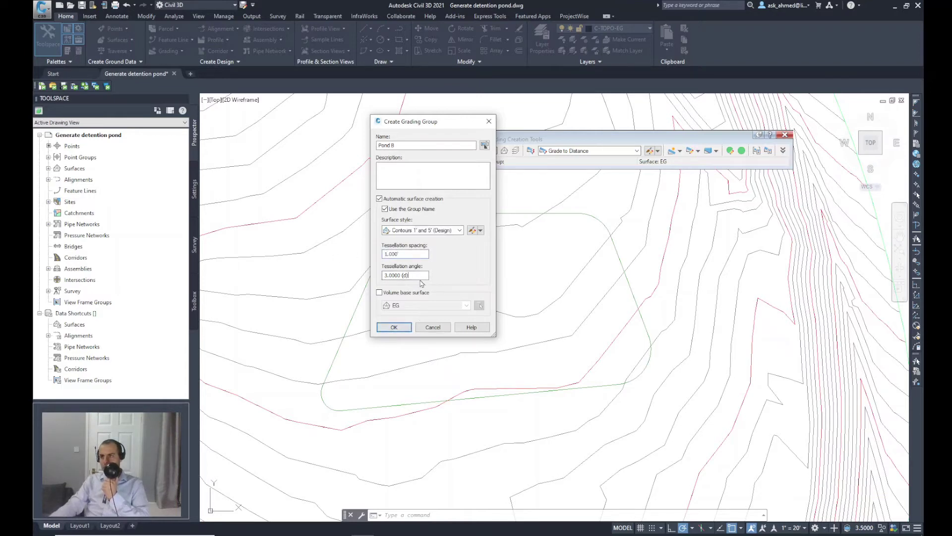
pyautogui.doubleClick(418, 276)
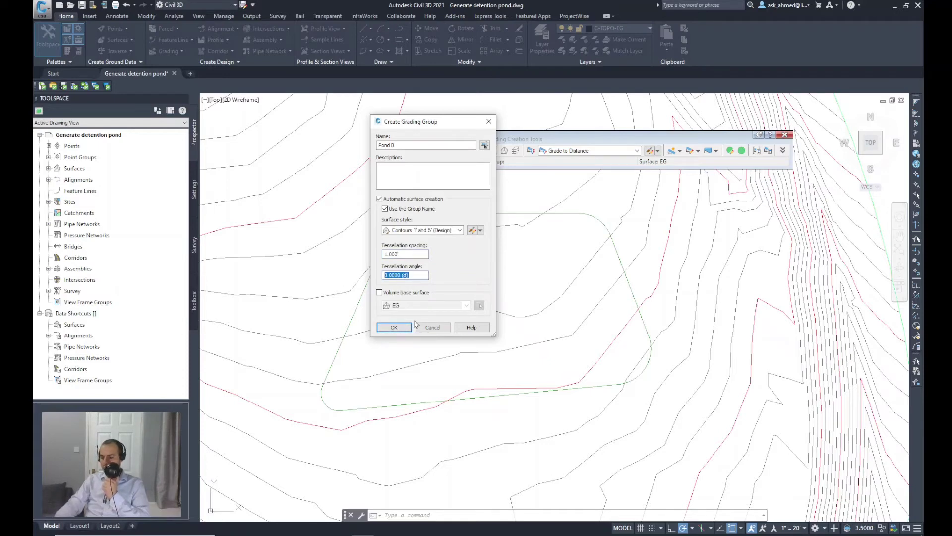
pyautogui.write('0.1')
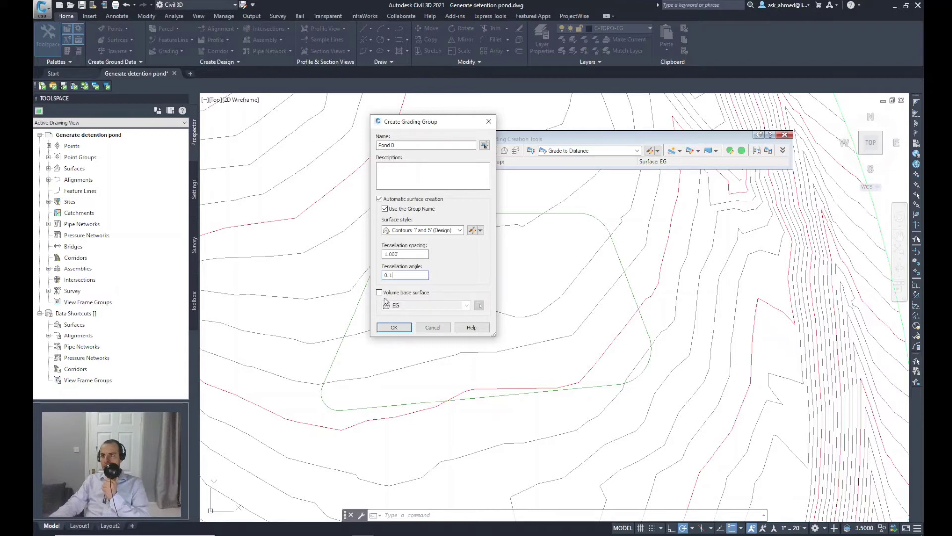
pyautogui.click(400, 293)
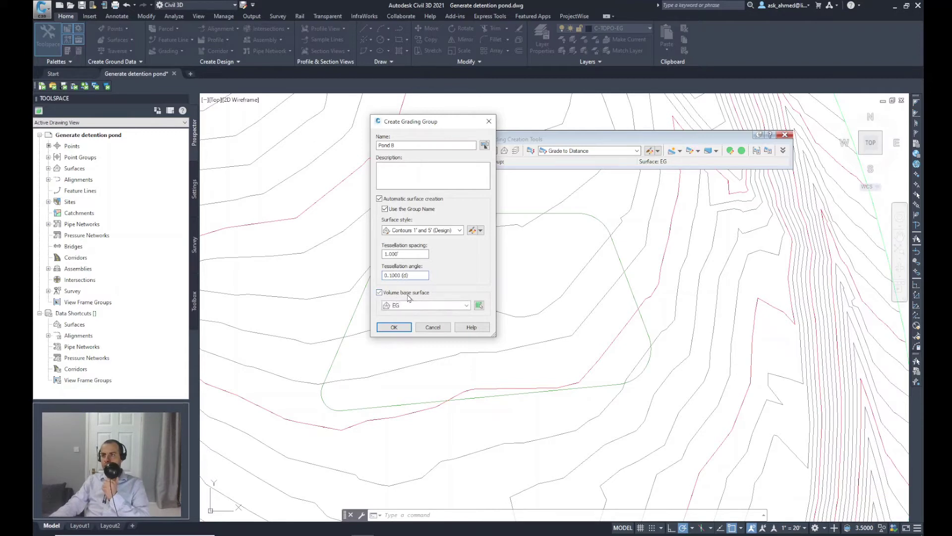
pyautogui.click(427, 304)
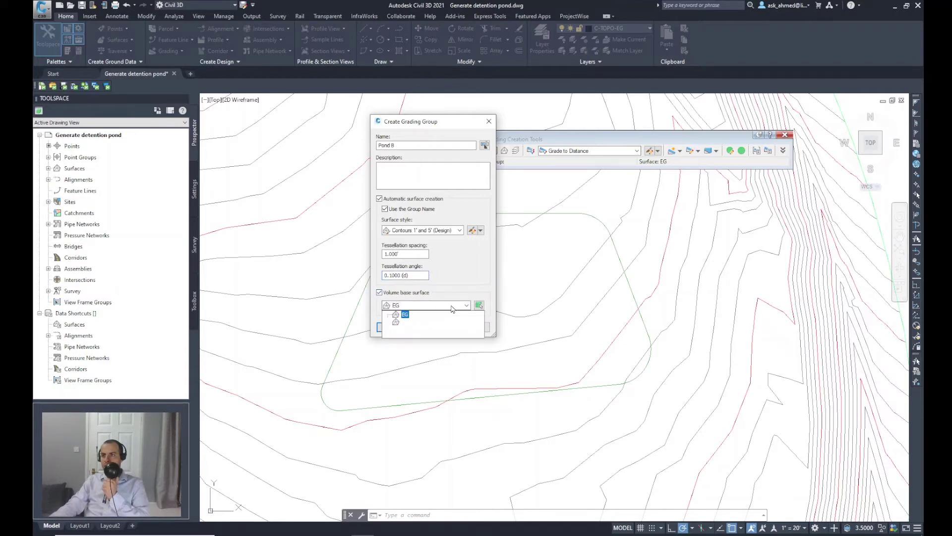
pyautogui.click(411, 315)
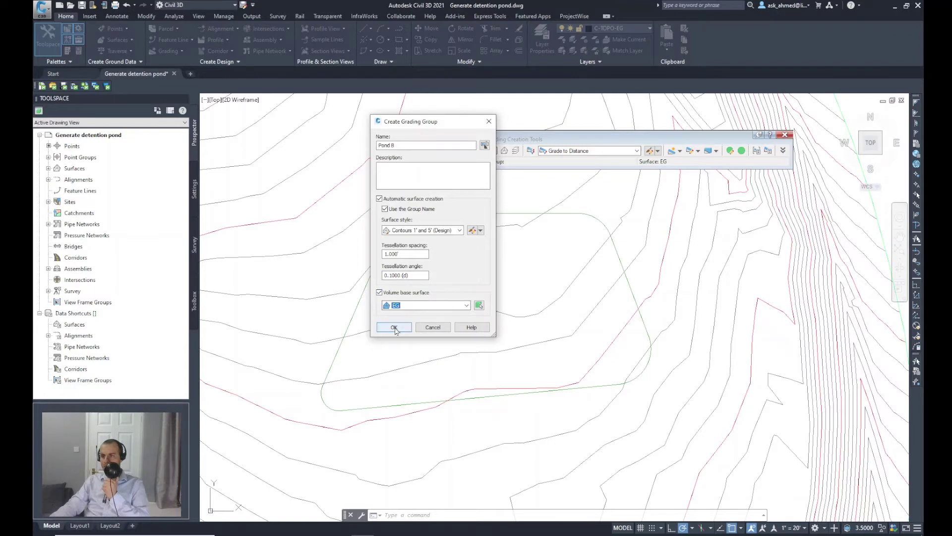
pyautogui.click(395, 329)
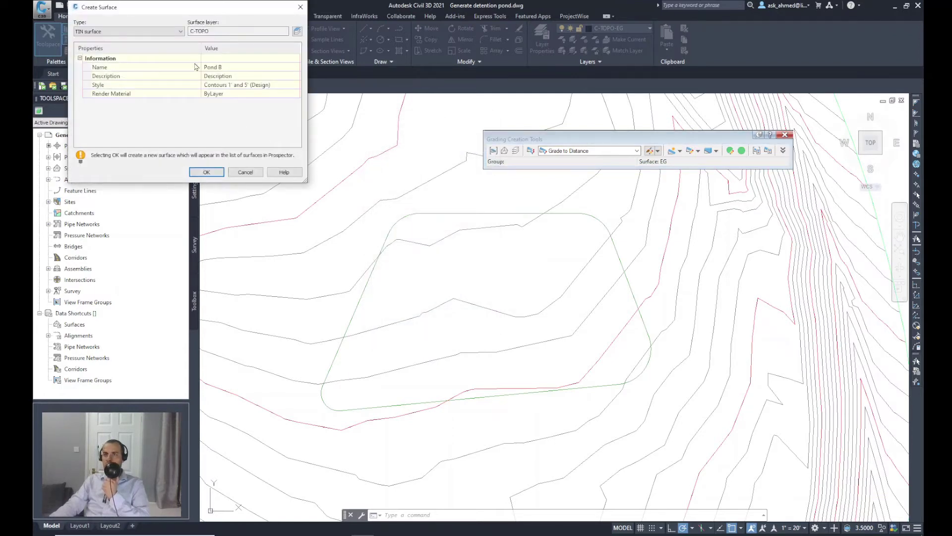
# - Accept the new TIN surface Pond B with the Contours 1' and 5' (Design) style
pyautogui.click(207, 172)
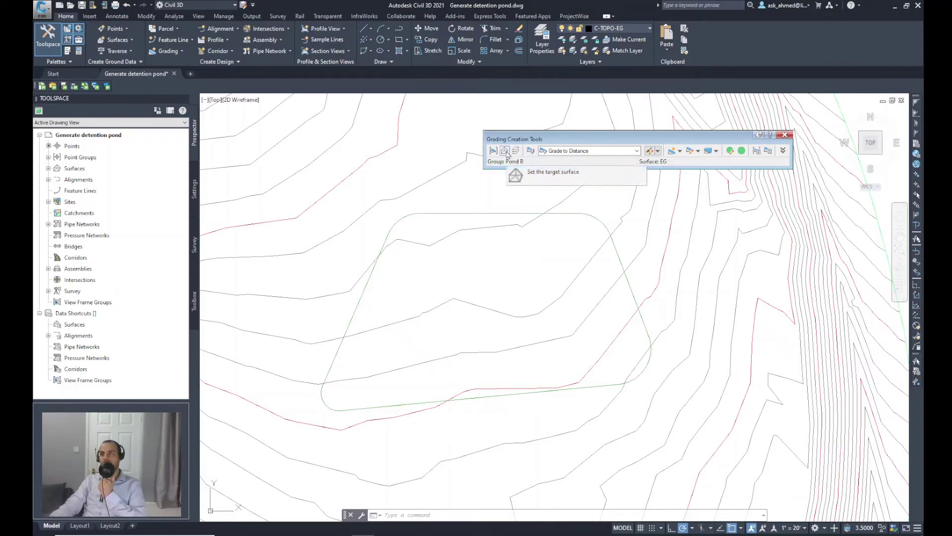
# - Choose EG in the Select surface dialog as the grading target surface
pyautogui.click(505, 153)
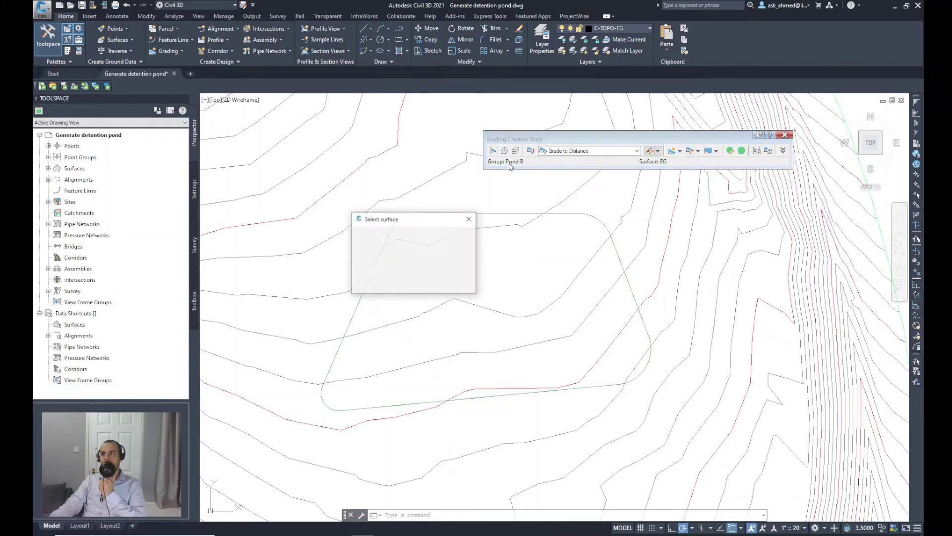
pyautogui.click(373, 242)
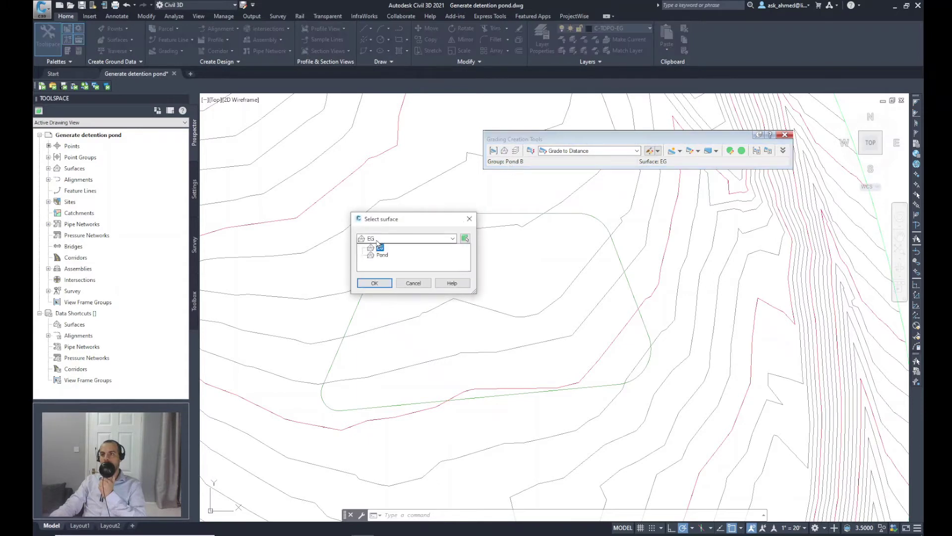
pyautogui.click(381, 248)
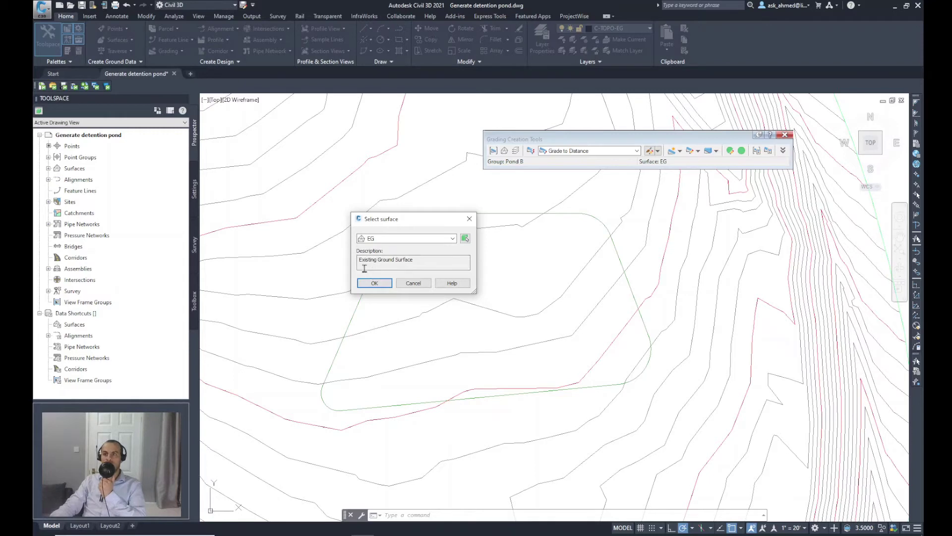
pyautogui.click(375, 283)
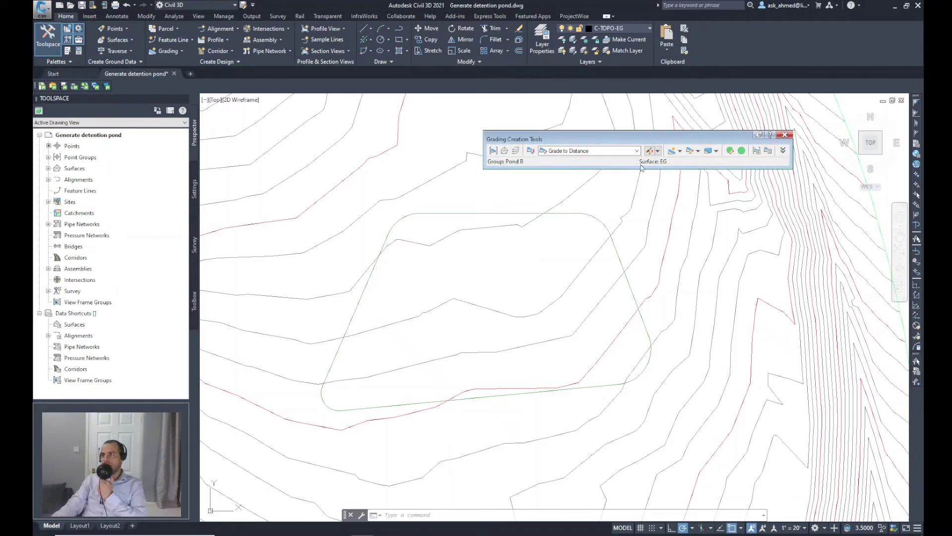
pyautogui.click(783, 151)
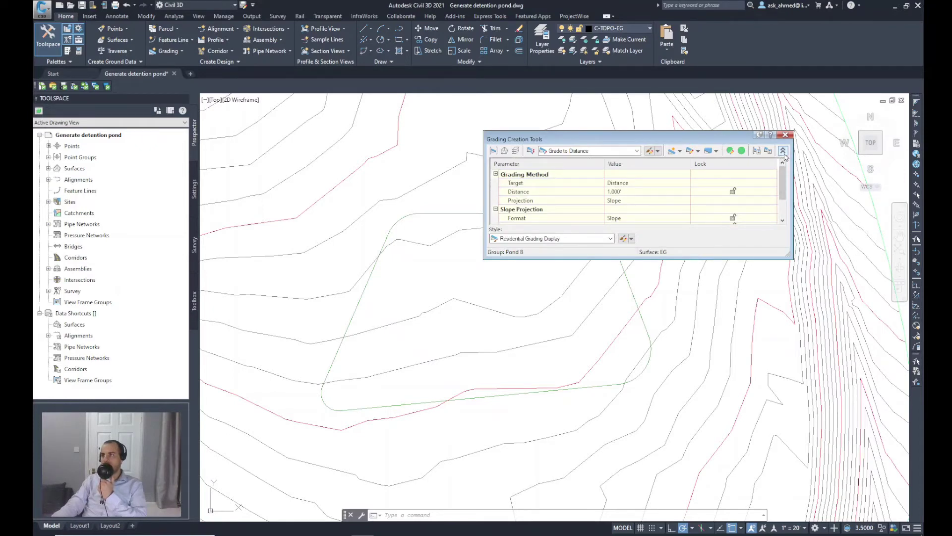
# - Keep Grade to Distance as the grading criterion and start the Create Grading command
pyautogui.click(783, 152)
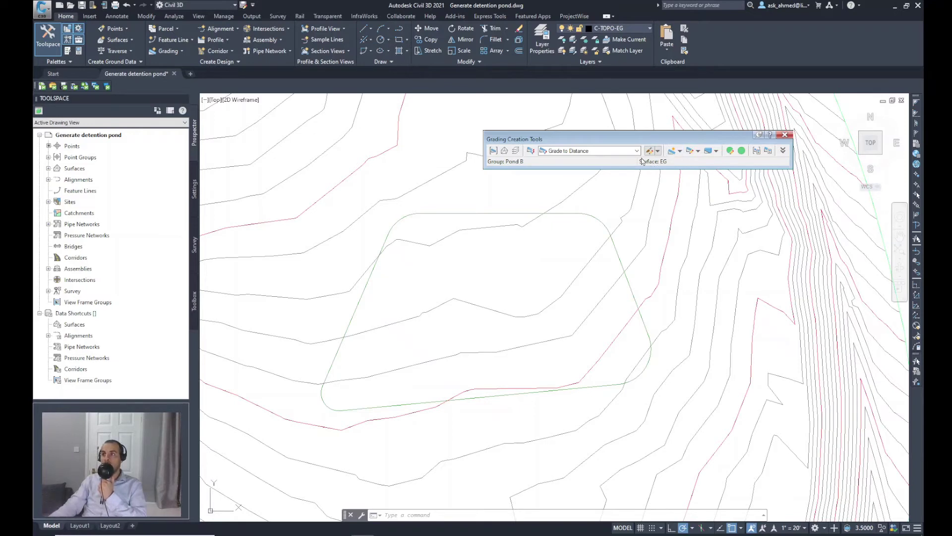
pyautogui.click(580, 153)
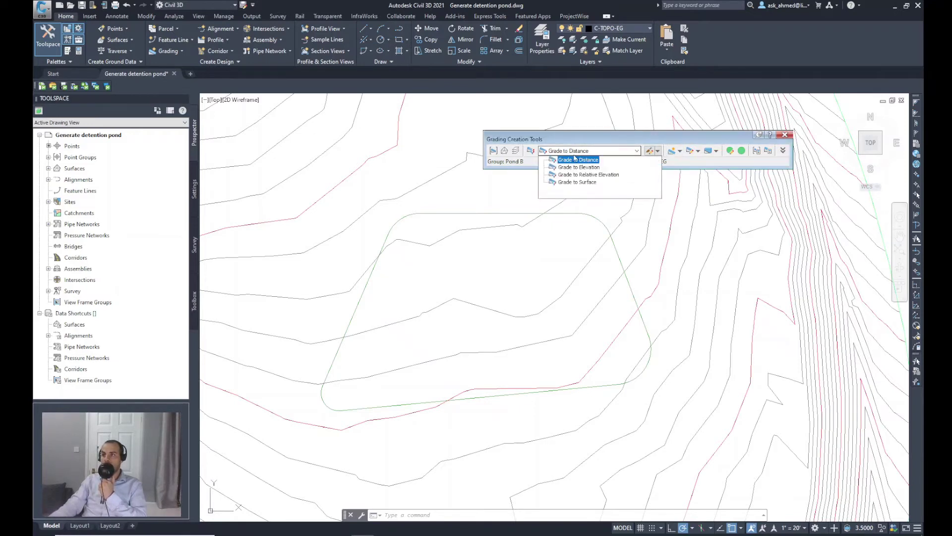
pyautogui.click(570, 160)
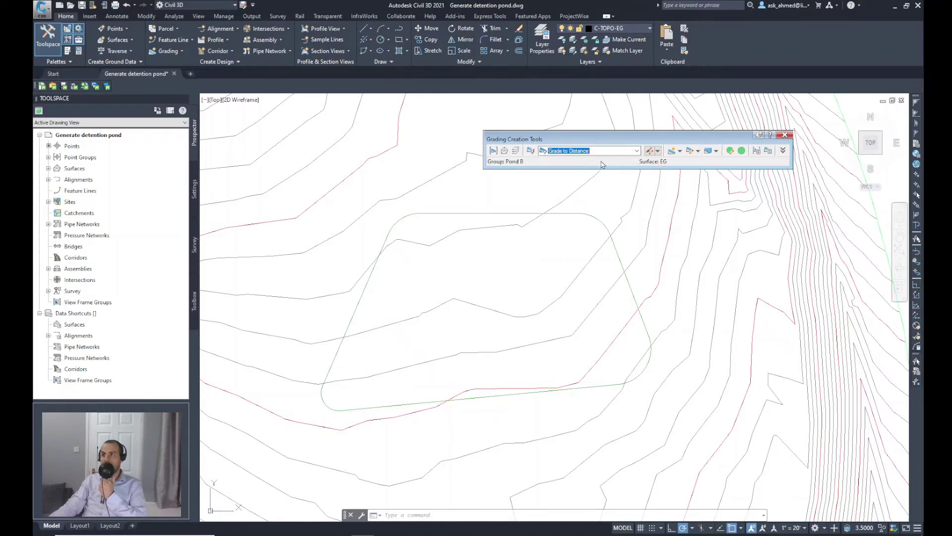
pyautogui.click(657, 151)
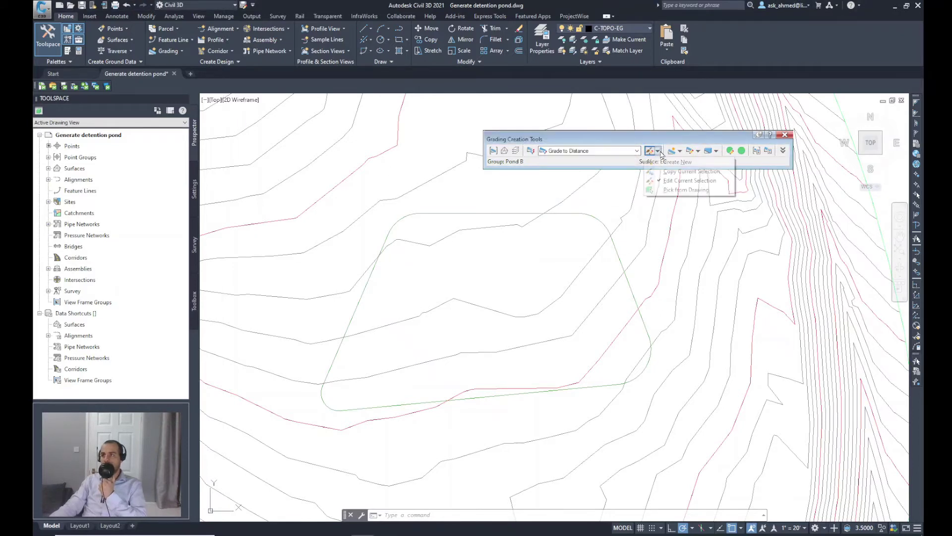
pyautogui.click(680, 151)
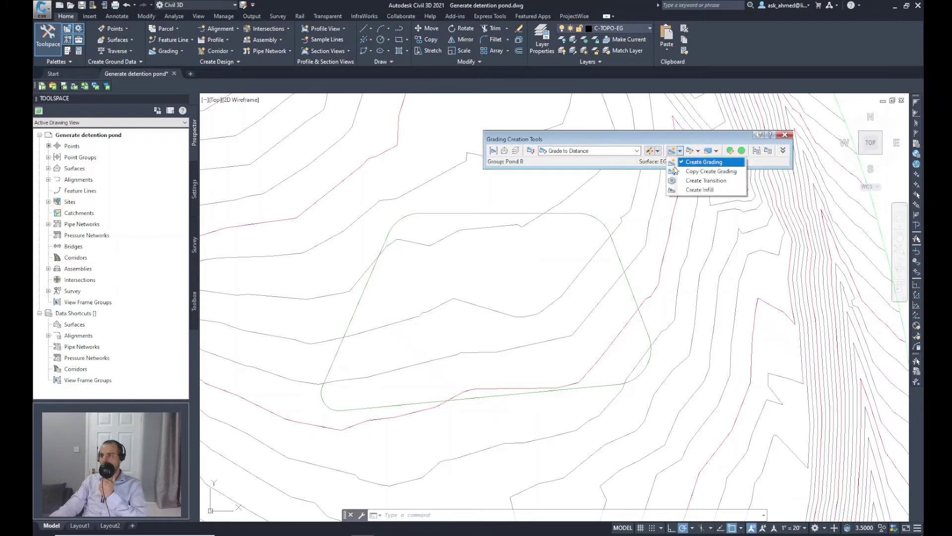
pyautogui.click(697, 164)
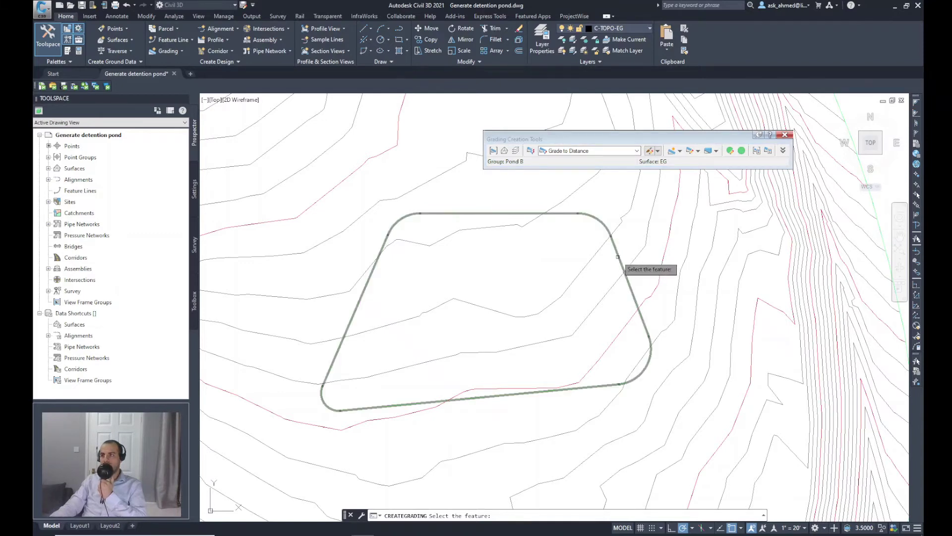
# - Grade outward along the entire pond feature line with a 7' bench at 0.5% grade
pyautogui.click(616, 258)
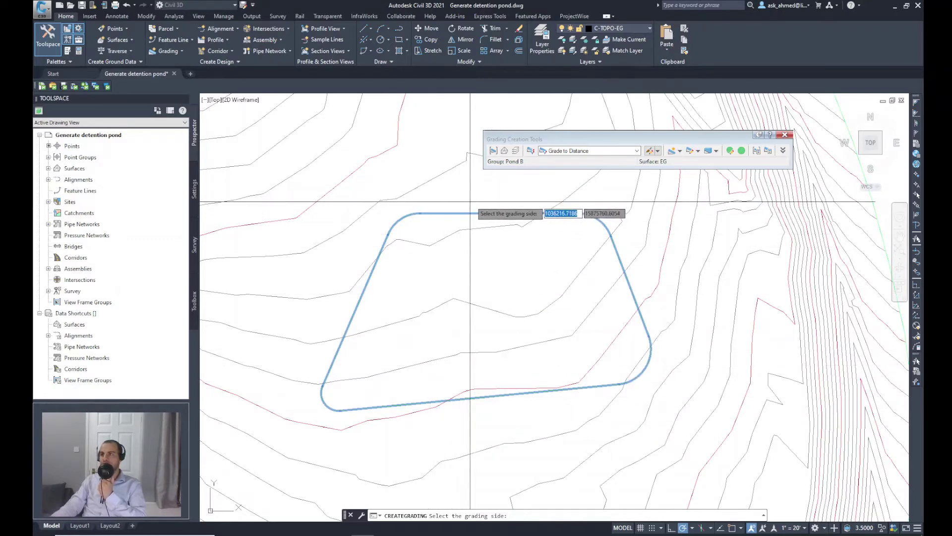
pyautogui.click(372, 184)
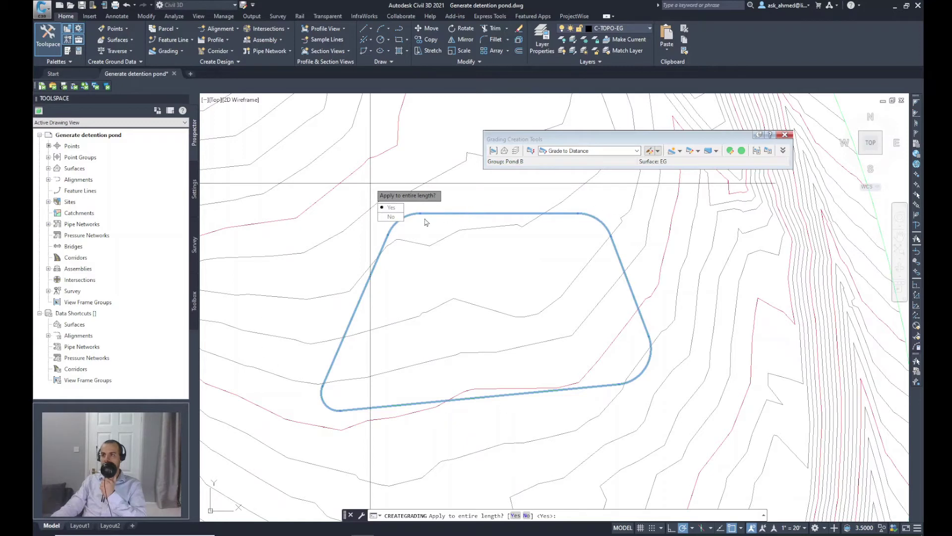
pyautogui.click(391, 207)
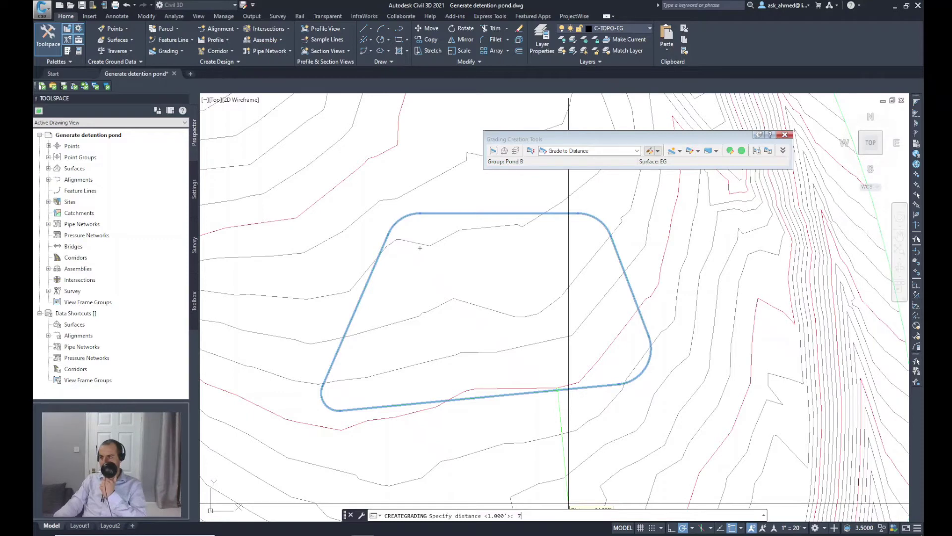
pyautogui.press('Return')
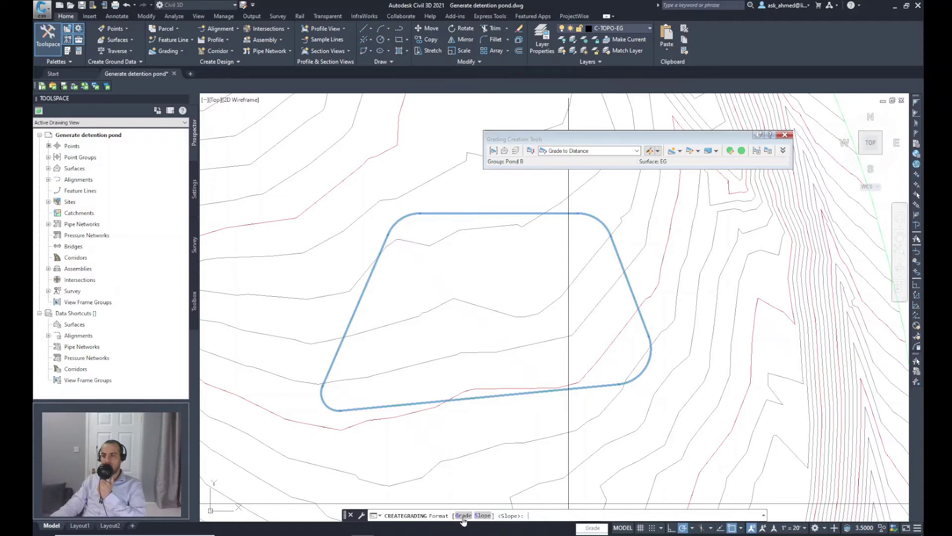
pyautogui.click(463, 515)
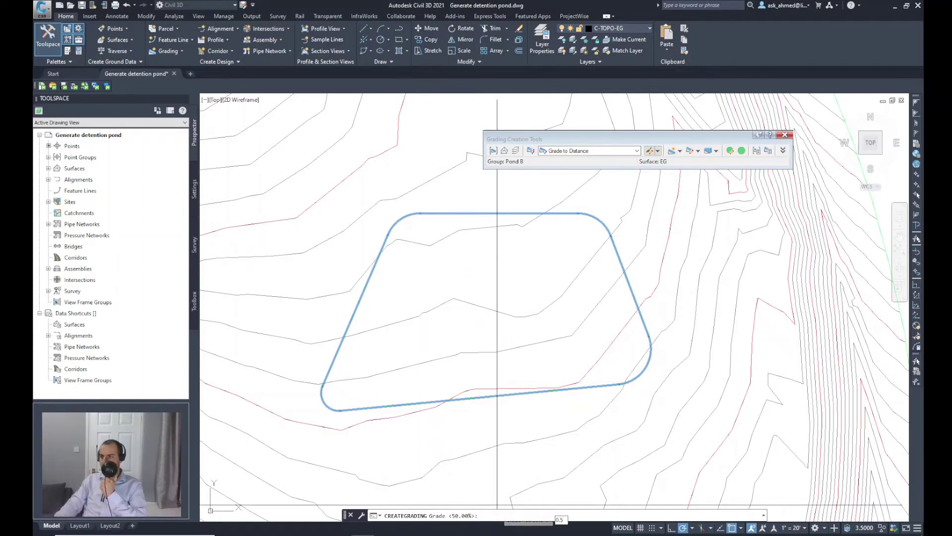
pyautogui.press('Return')
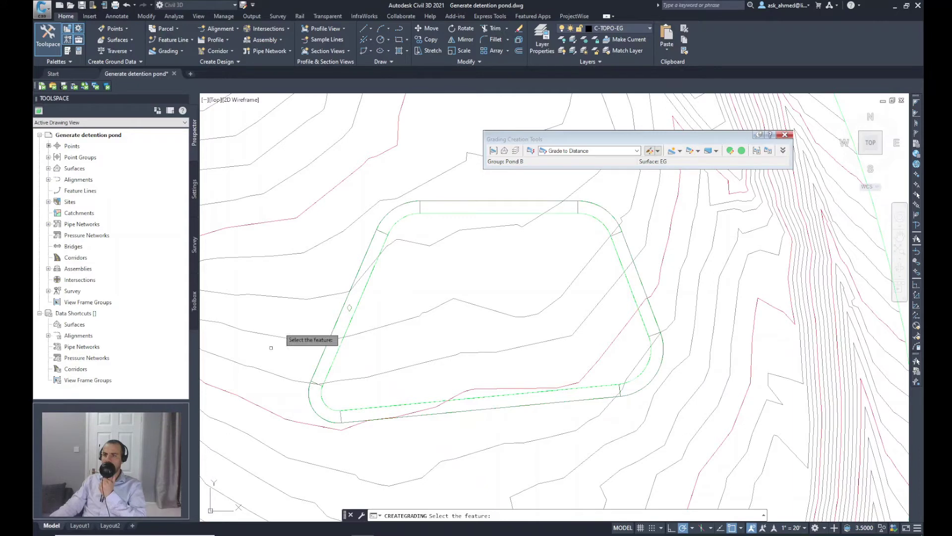
# - End grading creation, then change the bench grading width to 12 ft, keeping the 0.50% grade
pyautogui.press('Escape')
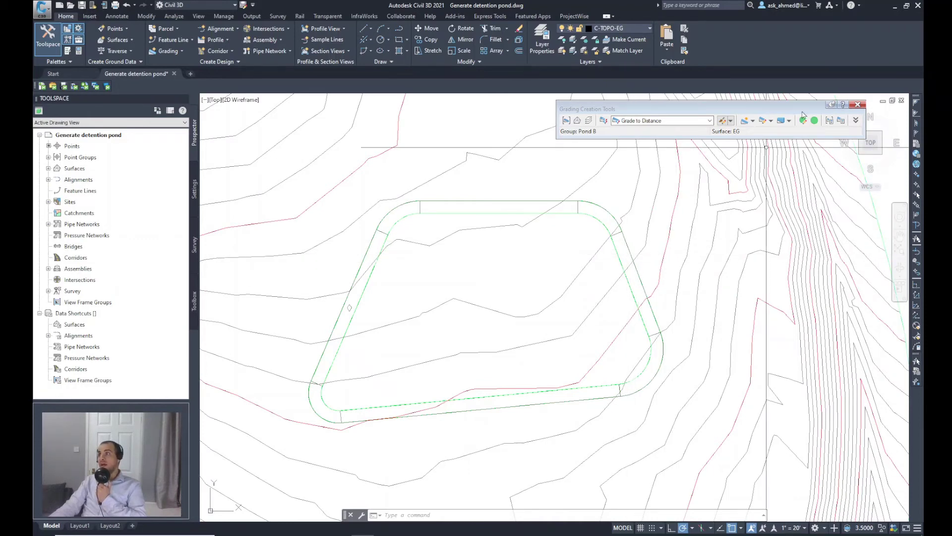
pyautogui.click(765, 123)
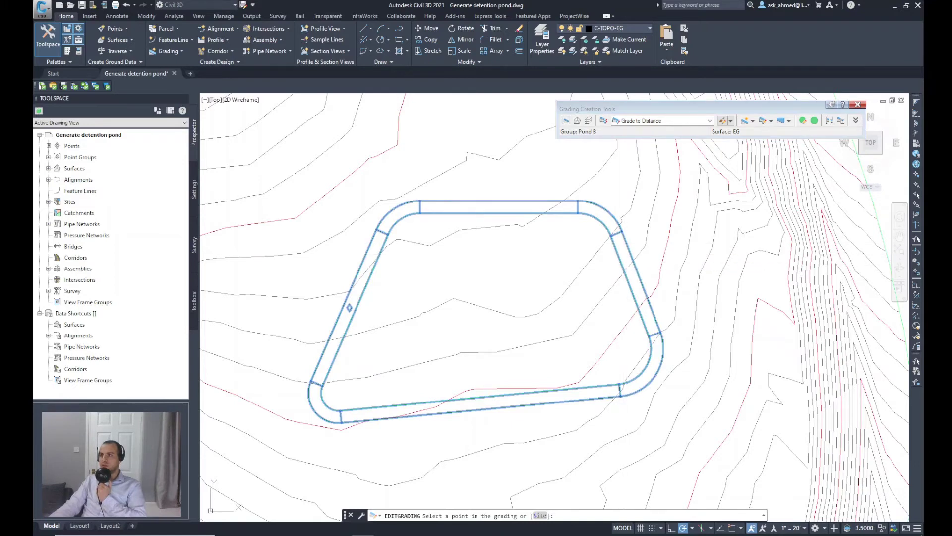
pyautogui.click(615, 245)
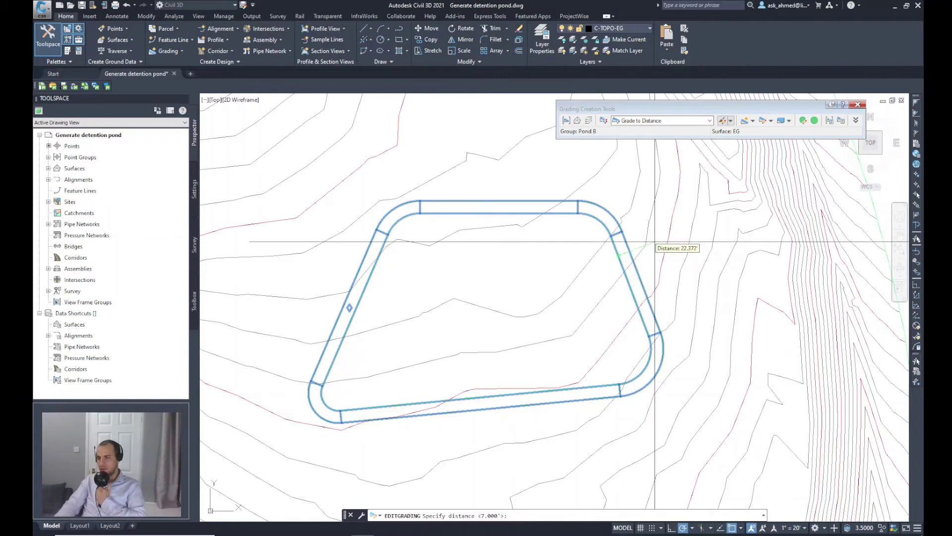
pyautogui.write('12')
pyautogui.press('Return')
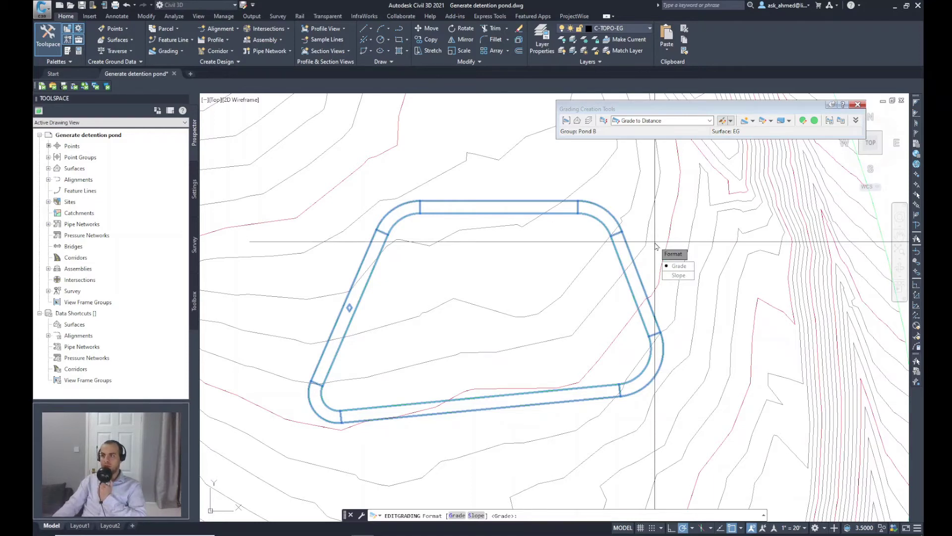
pyautogui.press('Return')
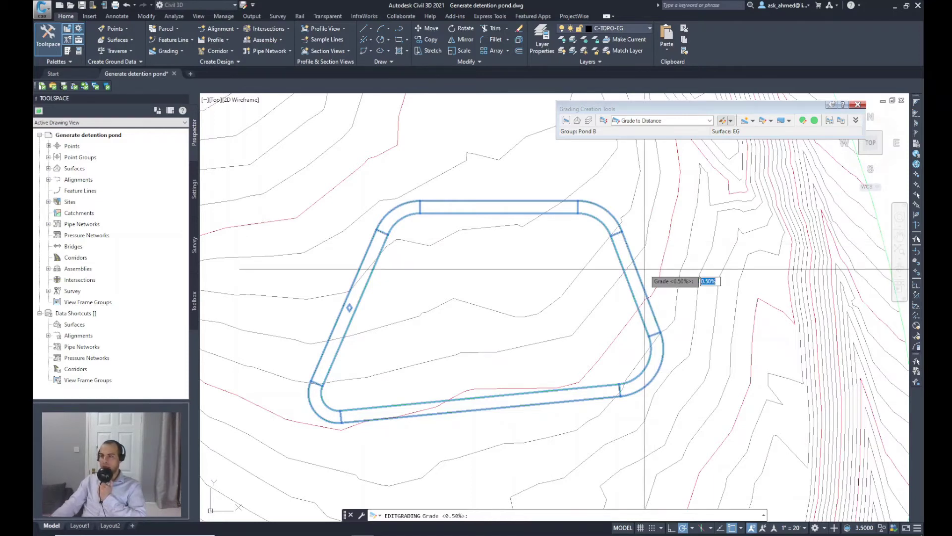
pyautogui.press('Return')
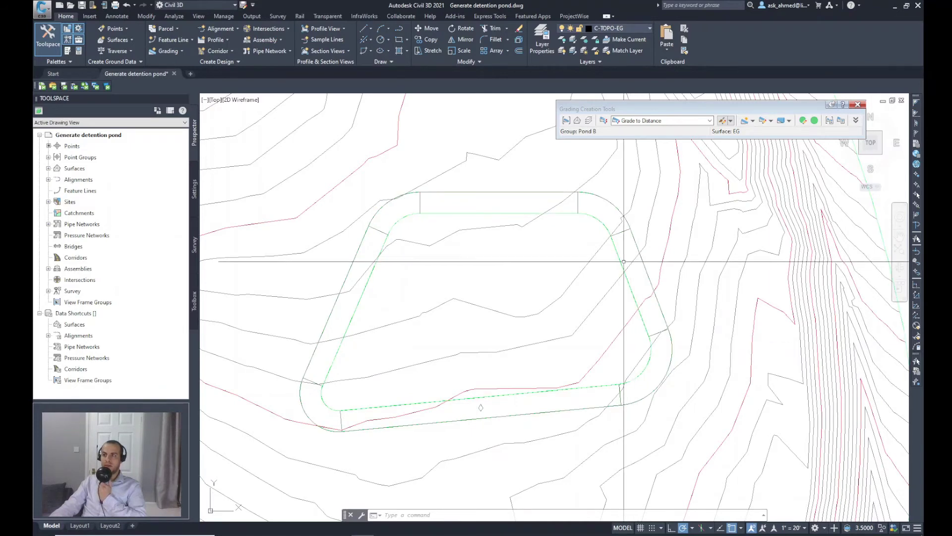
# - Select the pond gradings and set the criterion to Grade to Relative Elevation
pyautogui.click(600, 223)
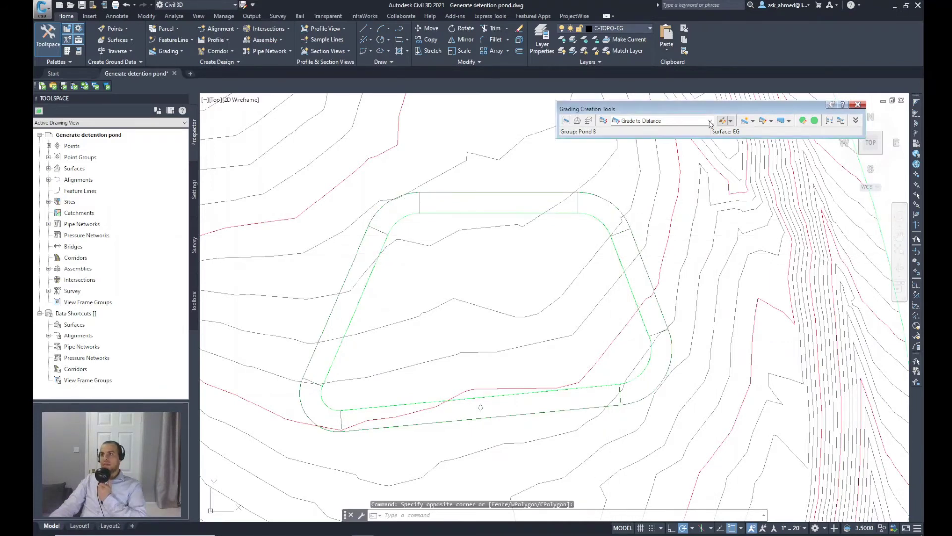
pyautogui.click(570, 261)
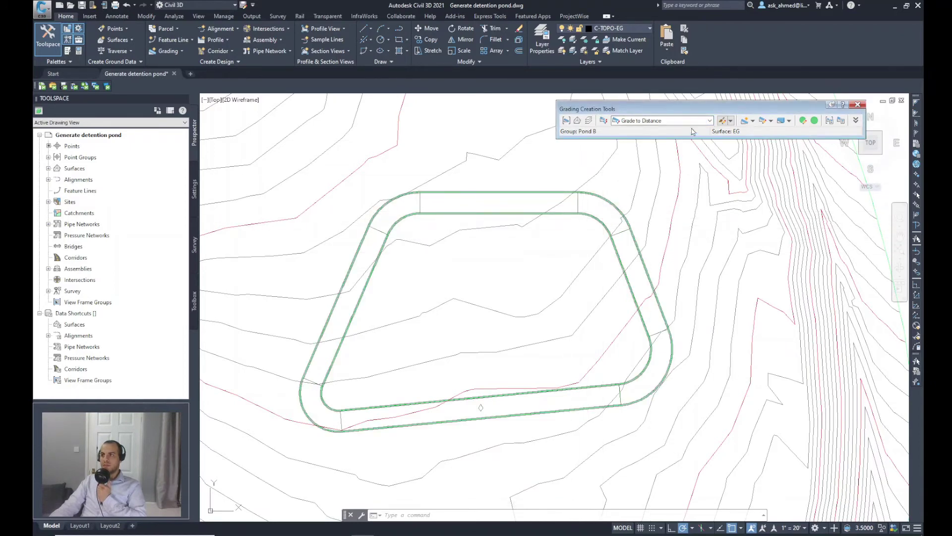
pyautogui.click(710, 120)
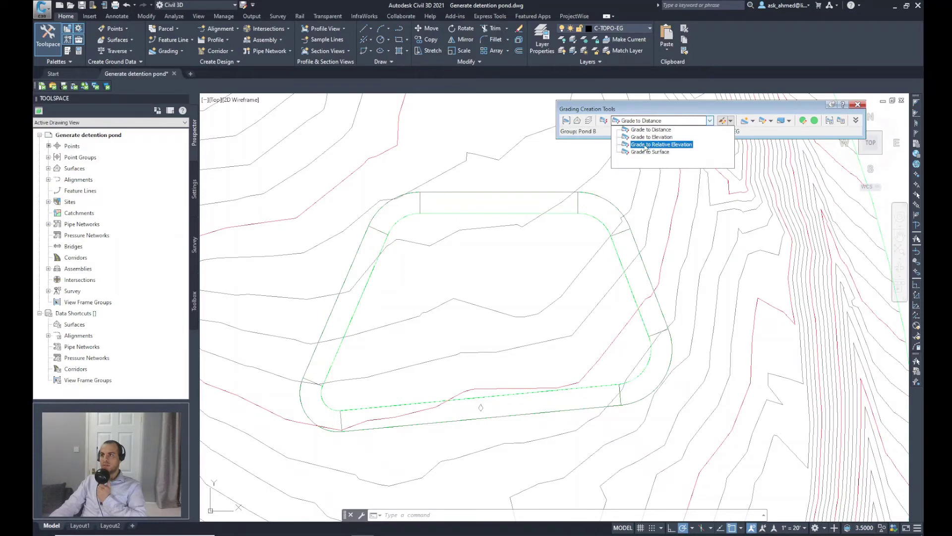
pyautogui.click(660, 145)
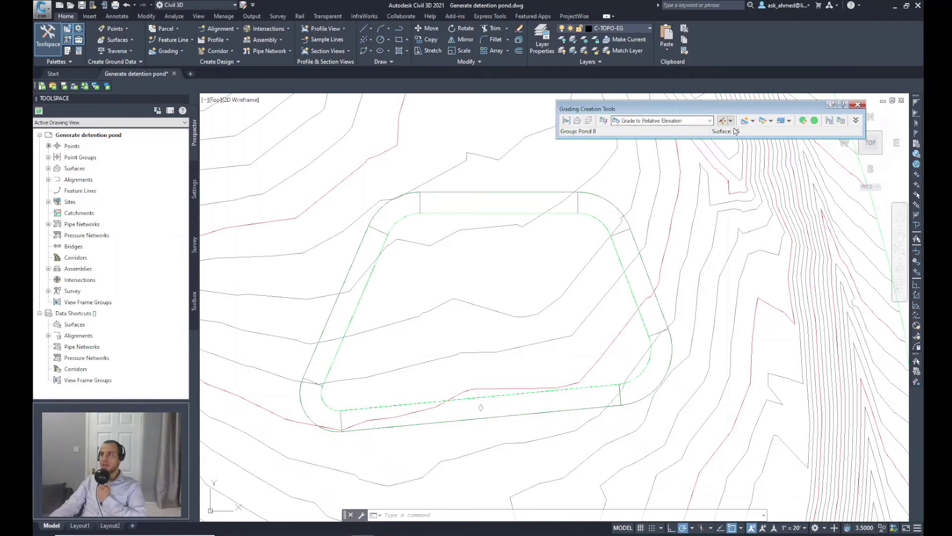
# - Start a new grading from the bench's inner edge, toward the pond interior along its entire length
pyautogui.click(753, 120)
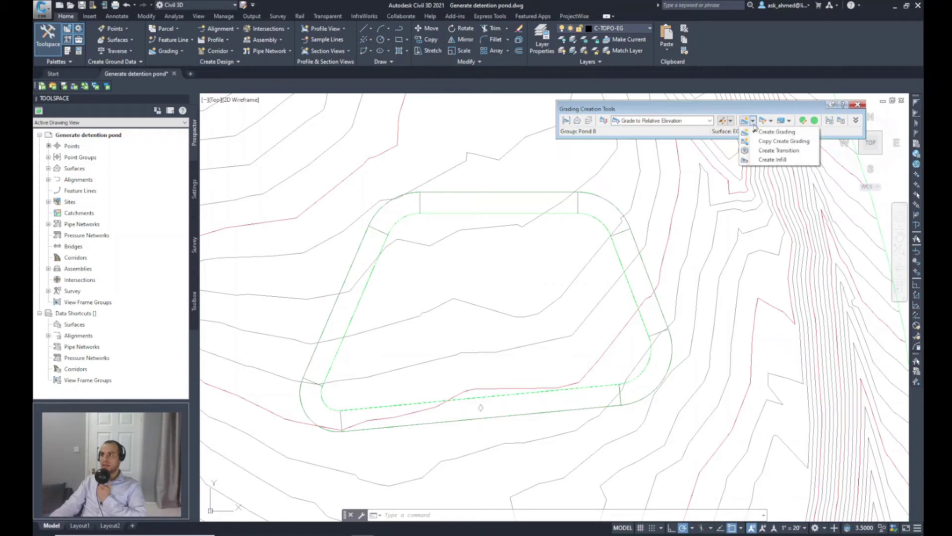
pyautogui.click(766, 132)
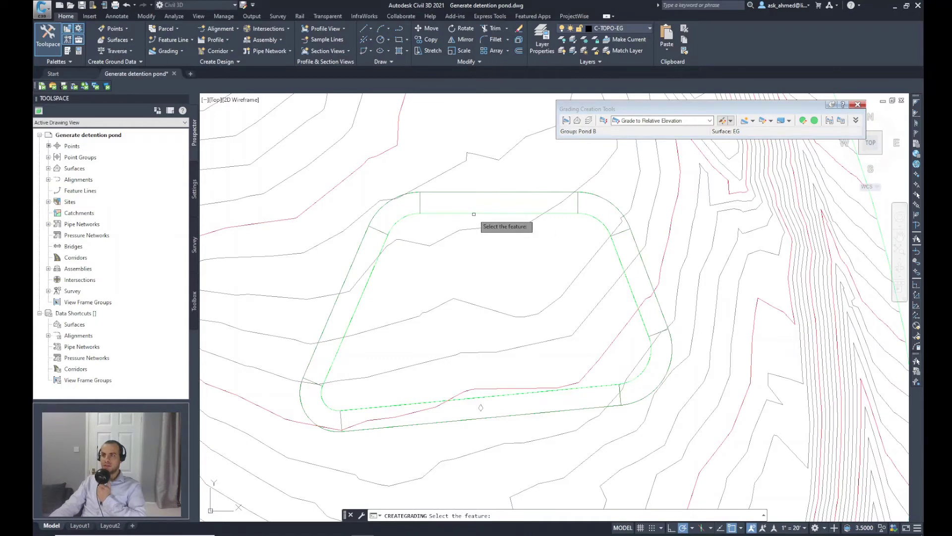
pyautogui.click(473, 214)
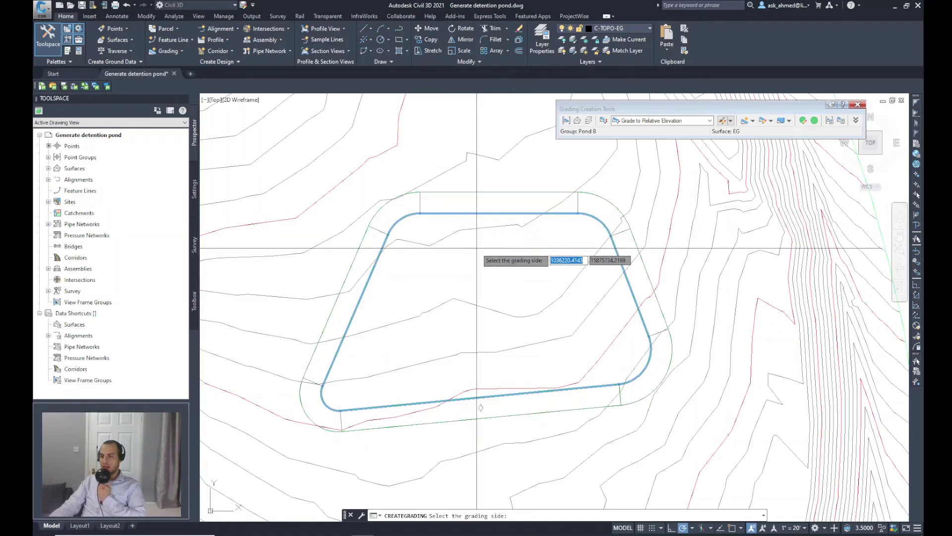
pyautogui.press('Return')
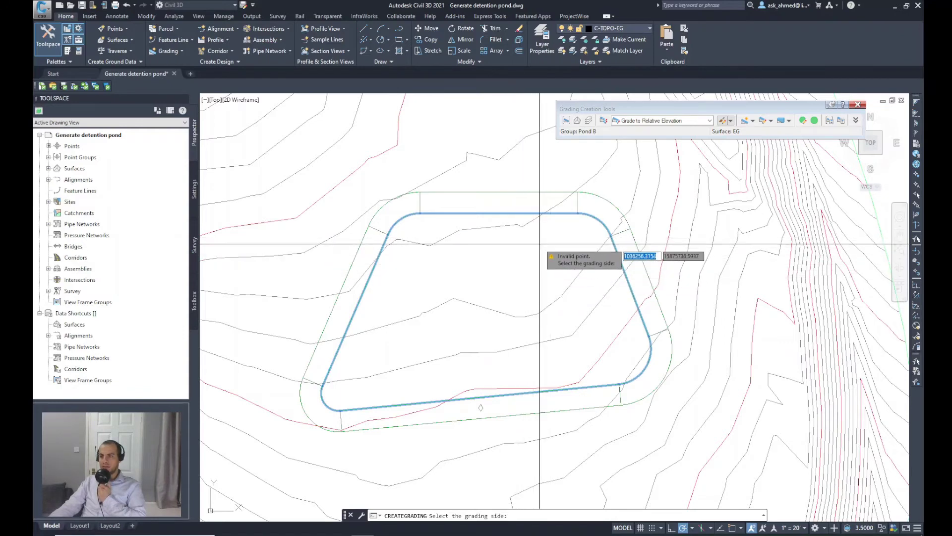
pyautogui.click(539, 245)
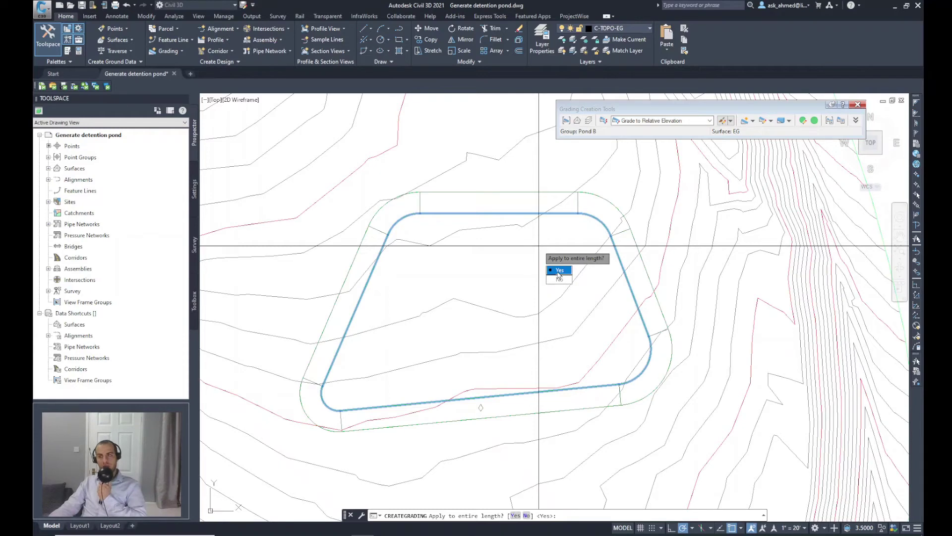
pyautogui.click(558, 270)
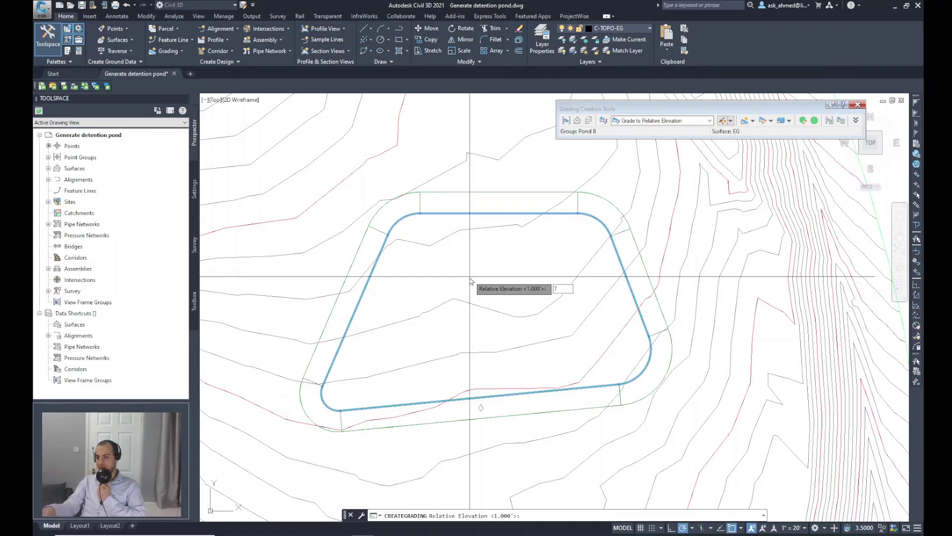
# - Set relative elevation 7 and a 3:1 interior slope, then finish the grading
pyautogui.press('Return')
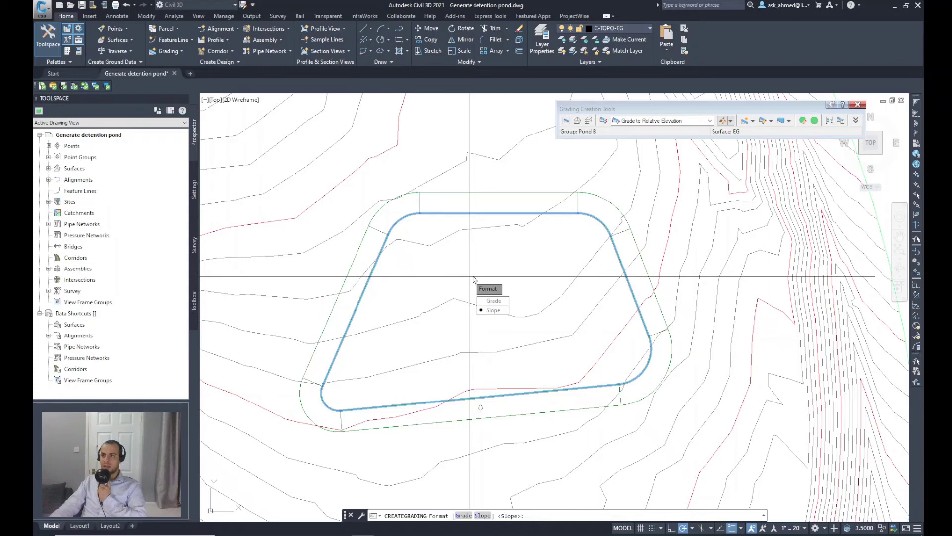
pyautogui.click(494, 310)
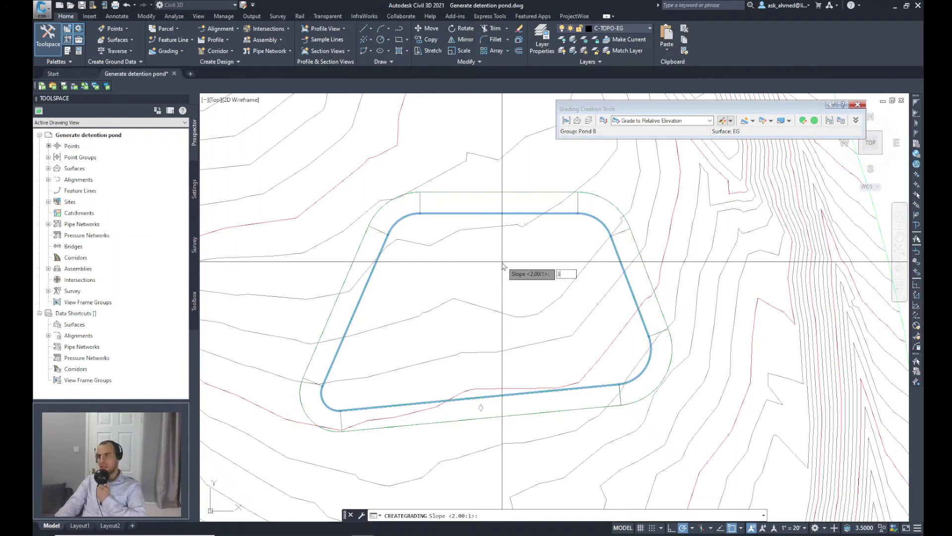
pyautogui.press('Return')
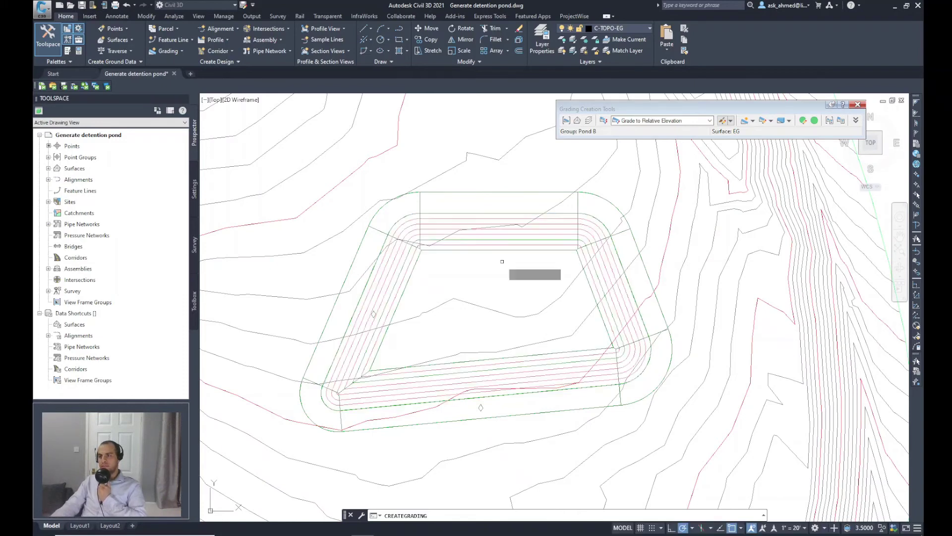
pyautogui.press('Escape')
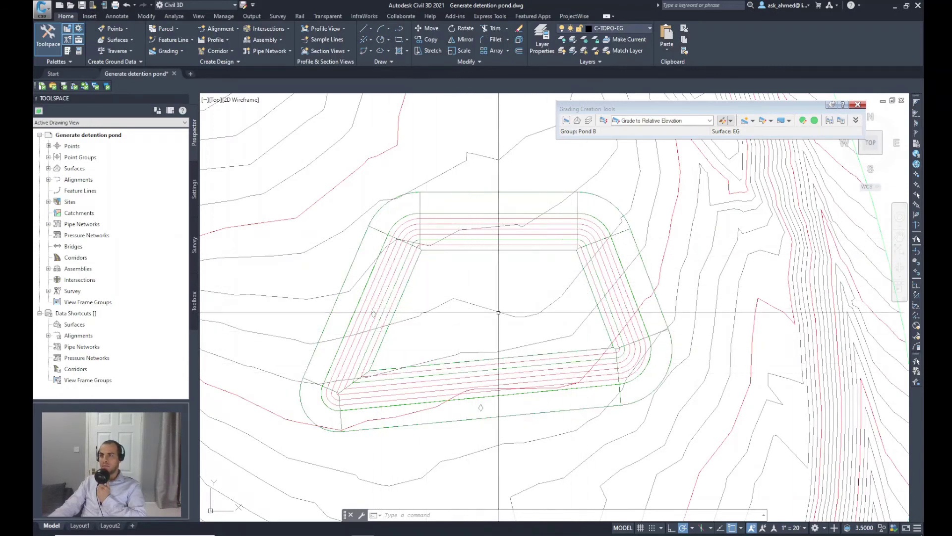
# - Create an infill grading in the flat area at the pond bottom
pyautogui.click(730, 121)
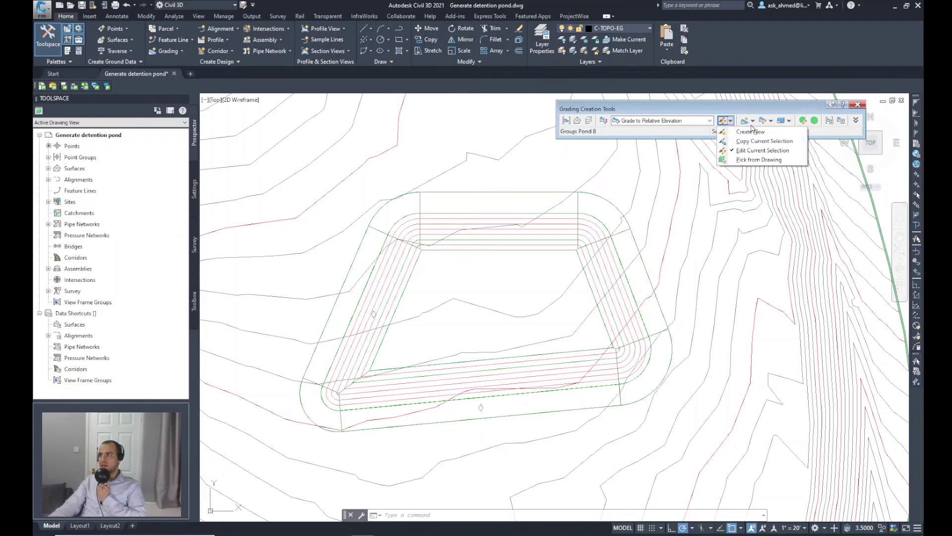
pyautogui.click(753, 121)
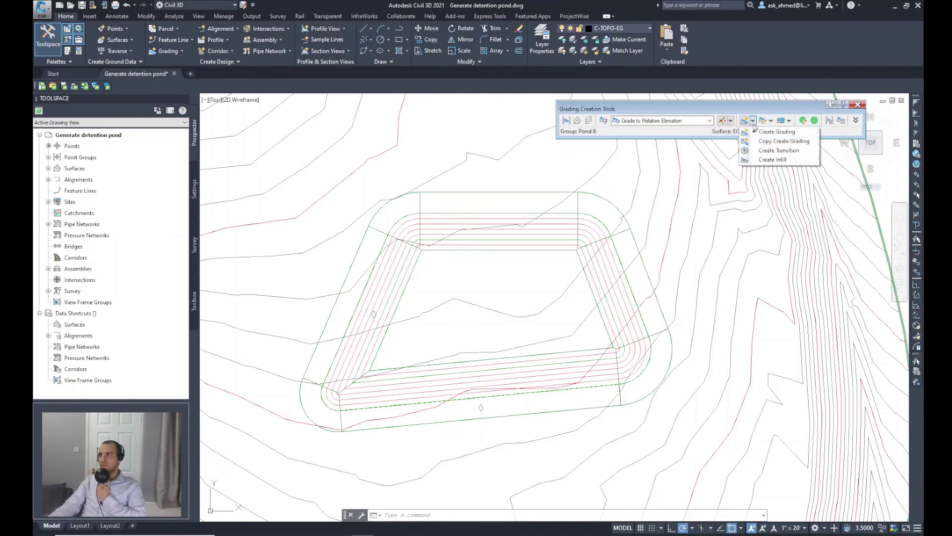
pyautogui.click(771, 159)
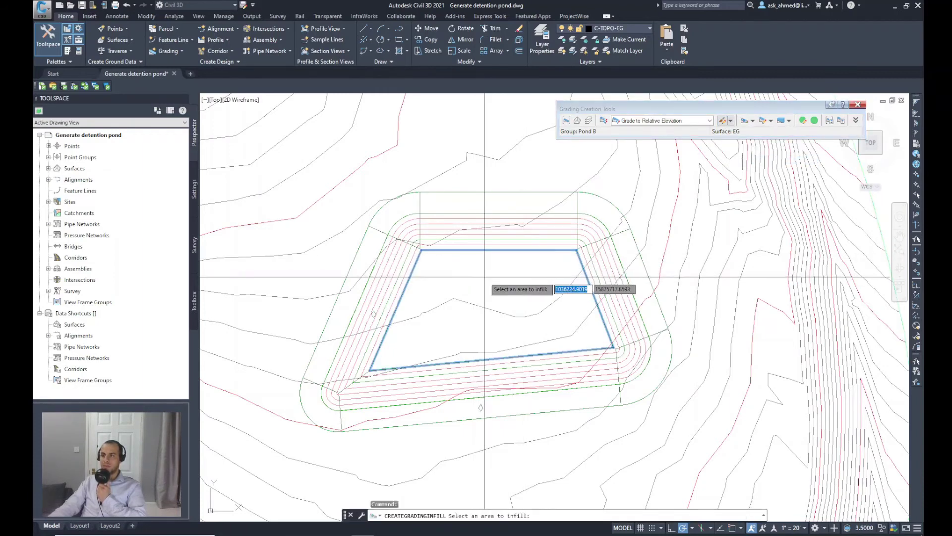
pyautogui.click(493, 278)
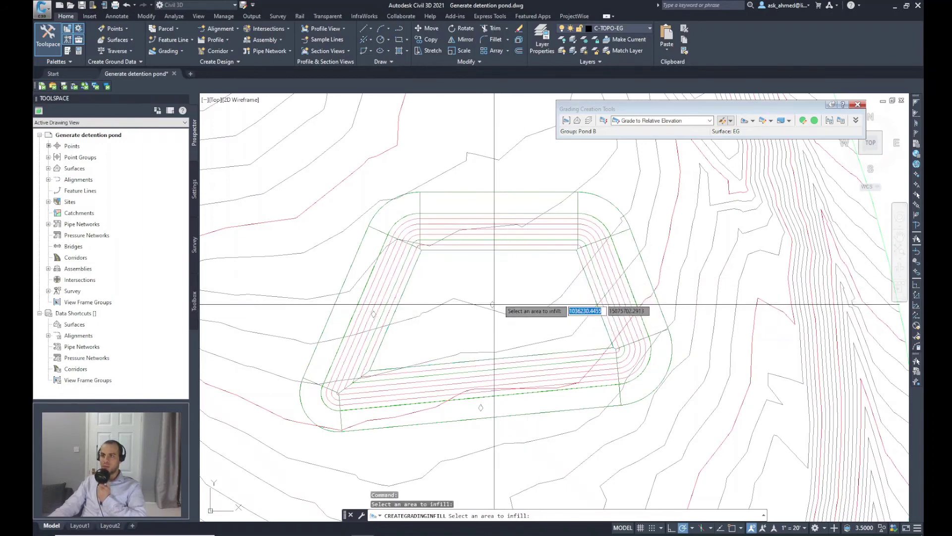
pyautogui.press('Return')
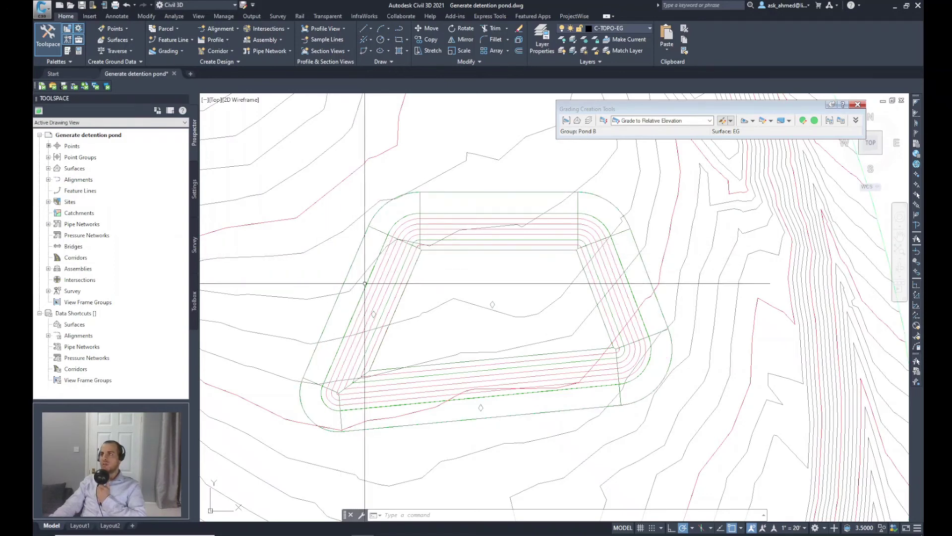
pyautogui.click(710, 120)
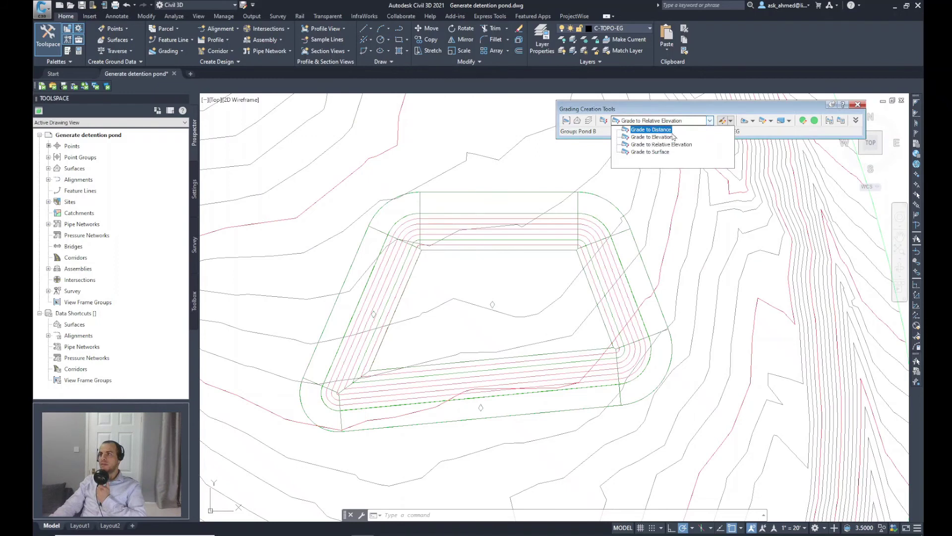
# - Switch to Grade to Surface and start grading from the pond's outer edge along its entire length
pyautogui.click(648, 153)
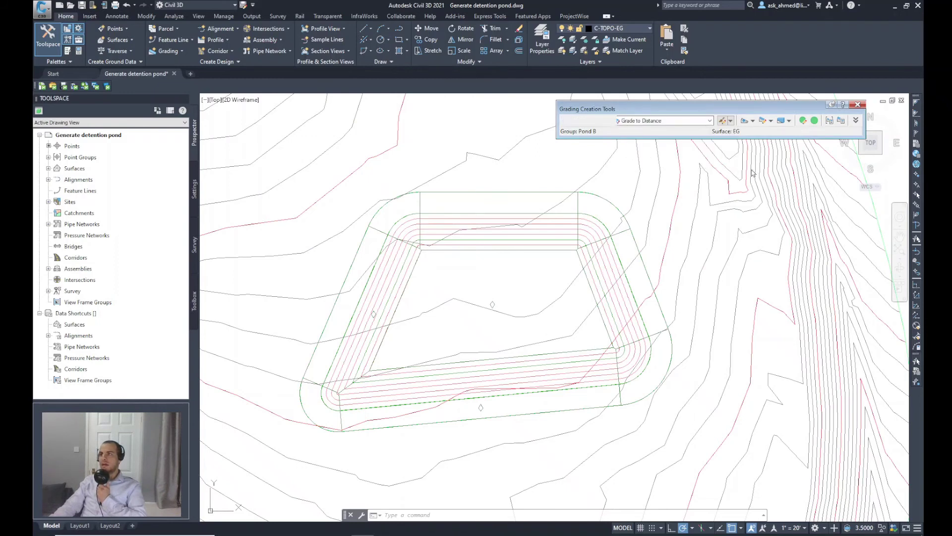
pyautogui.click(753, 121)
pyautogui.click(766, 130)
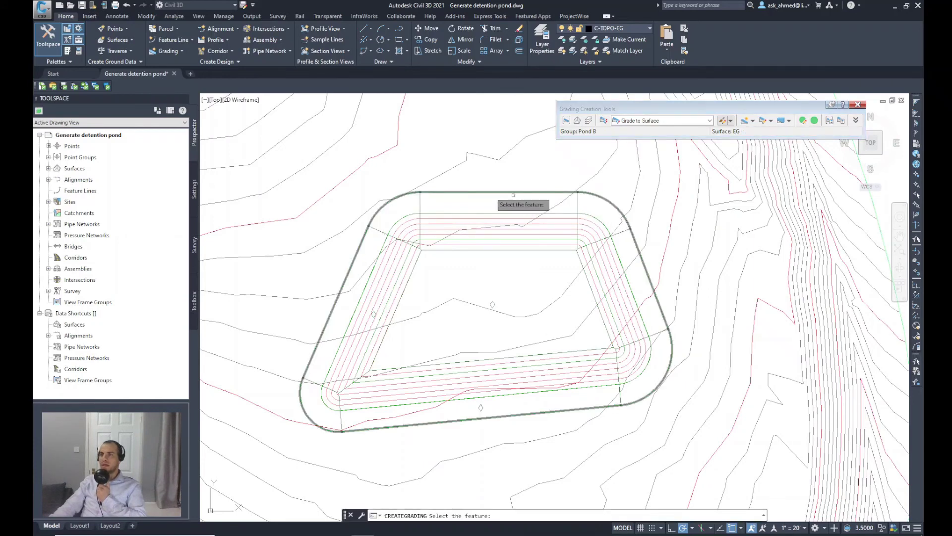
pyautogui.click(465, 192)
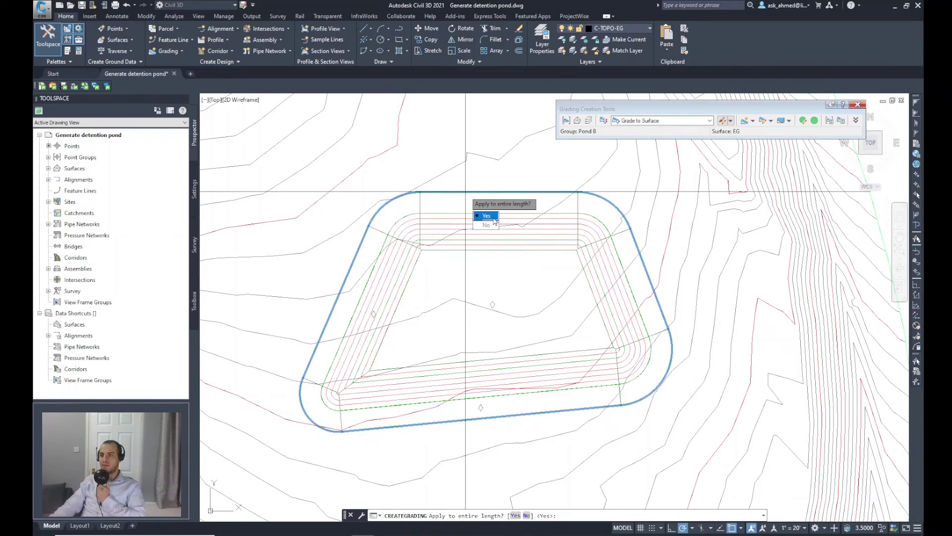
pyautogui.click(486, 216)
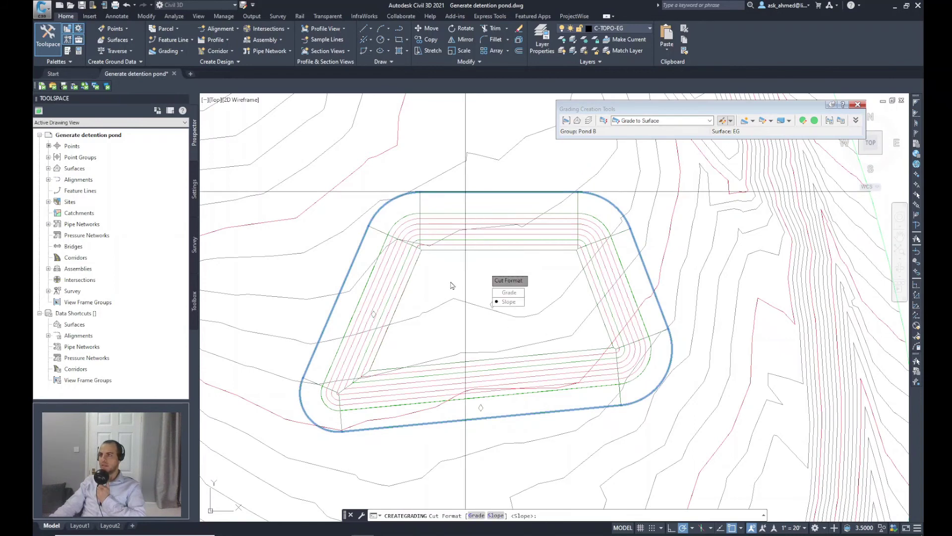
# - Set a 3:1 cut slope and 4:1 fill slope, then finish the grading
pyautogui.click(511, 302)
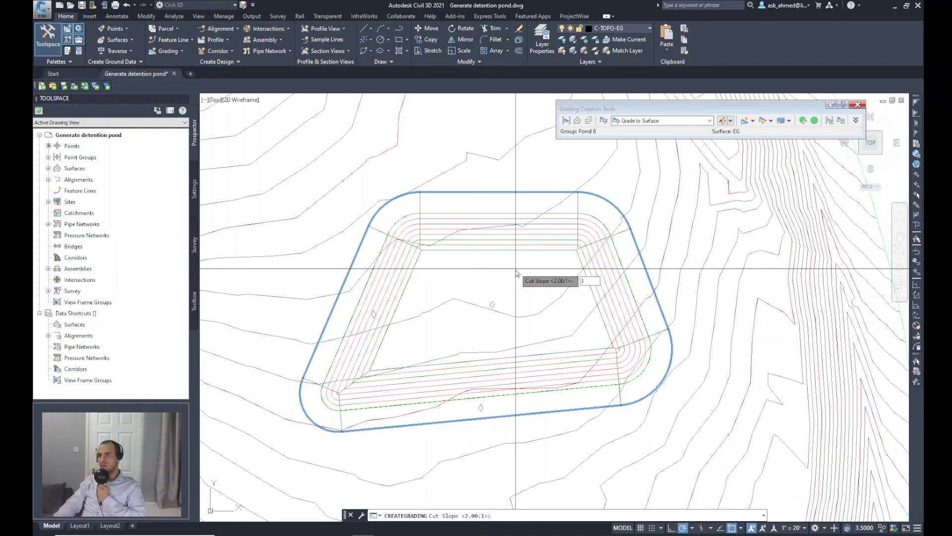
pyautogui.press('Return')
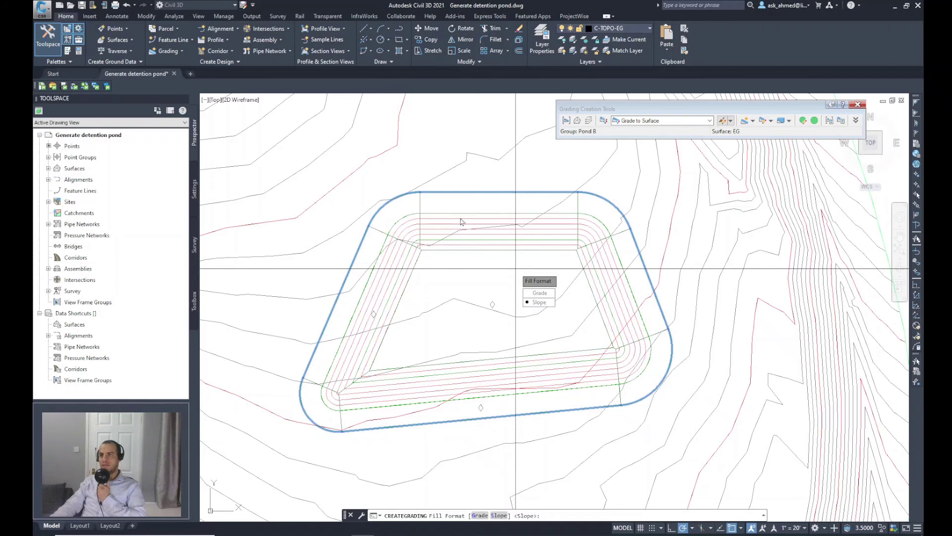
pyautogui.click(540, 302)
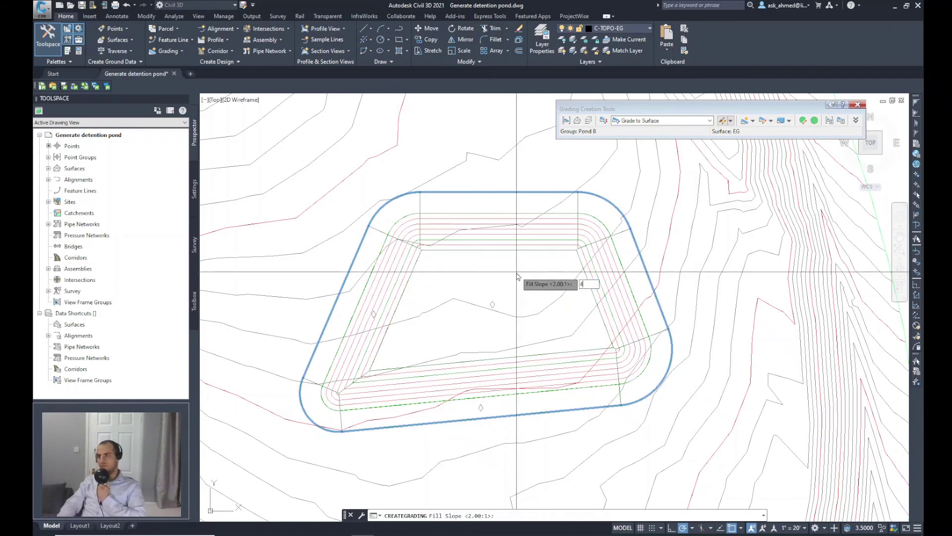
pyautogui.press('Return')
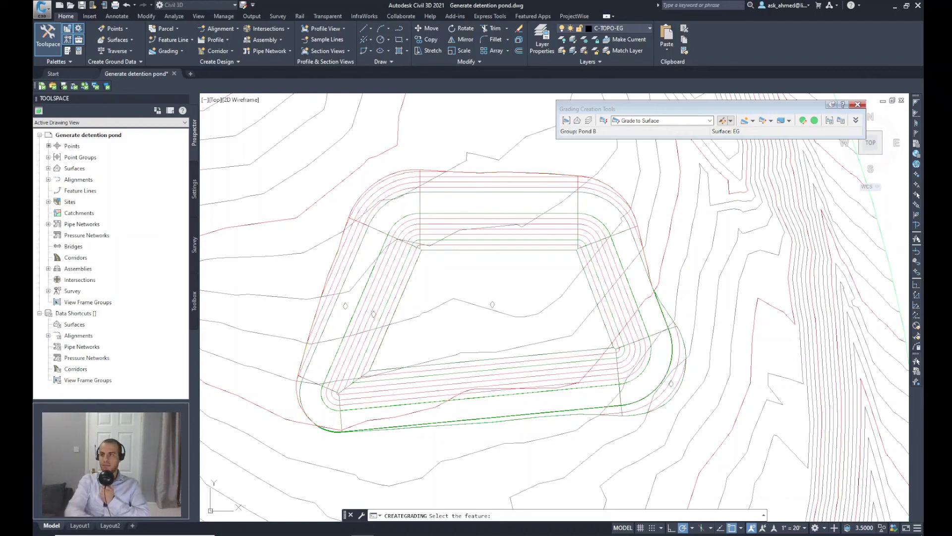
pyautogui.press('Escape')
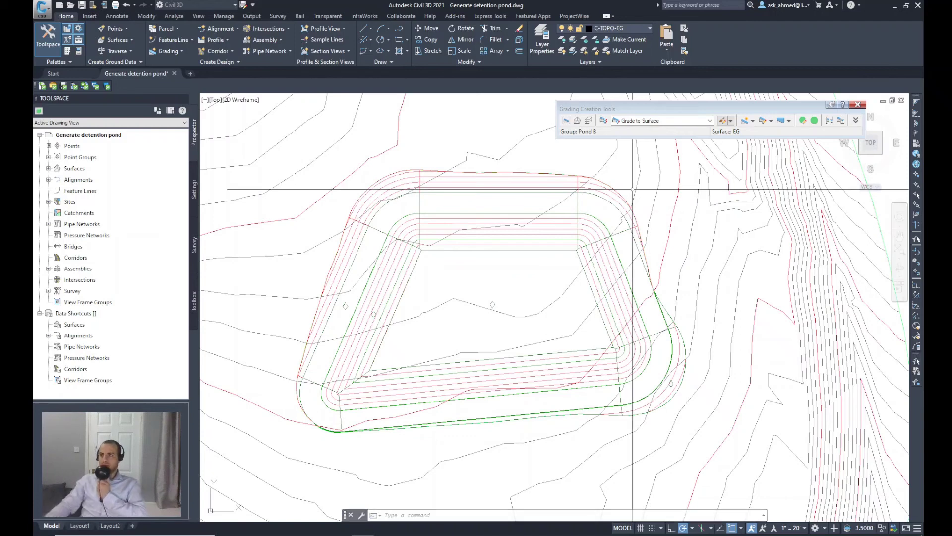
# - Select all Pond B feature lines and gradings and display them in the Object Viewer
pyautogui.click(593, 296)
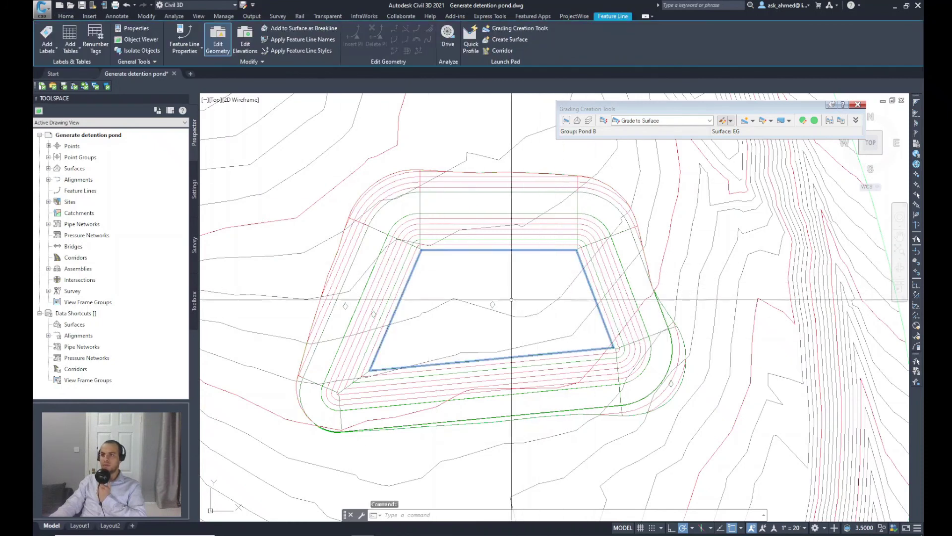
pyautogui.click(492, 305)
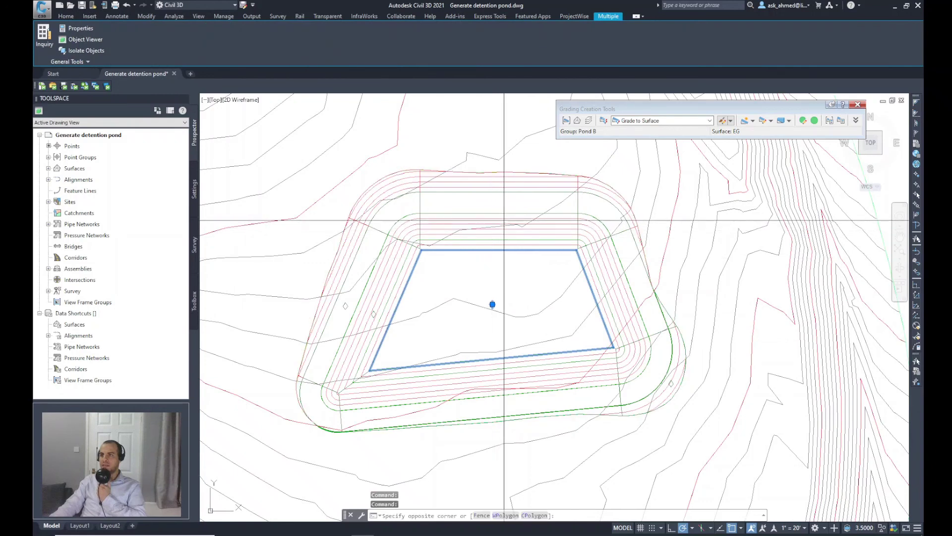
pyautogui.click(497, 213)
pyautogui.click(496, 216)
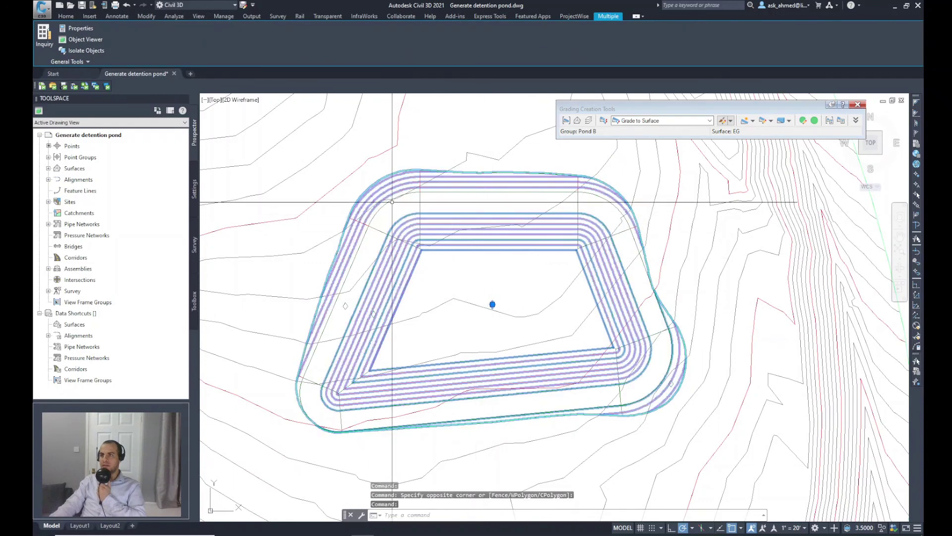
pyautogui.click(345, 305)
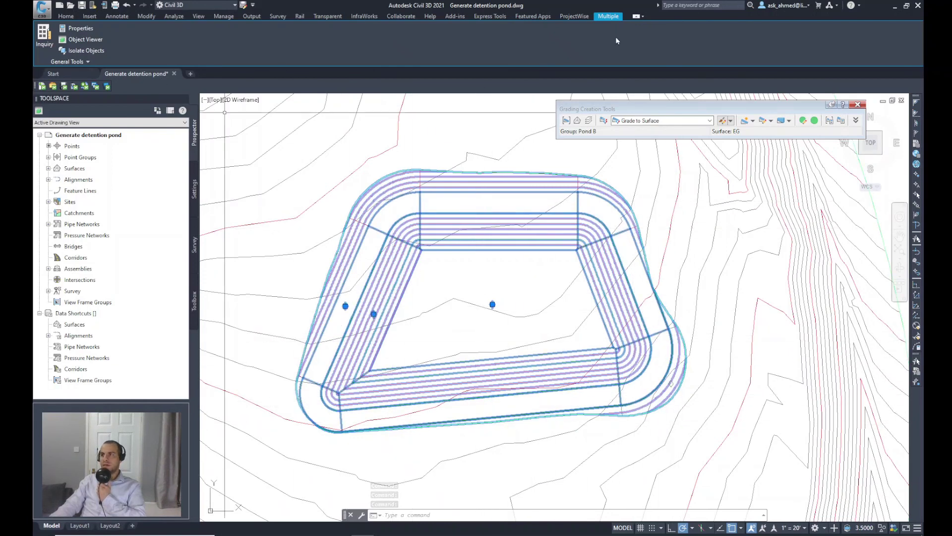
pyautogui.click(74, 42)
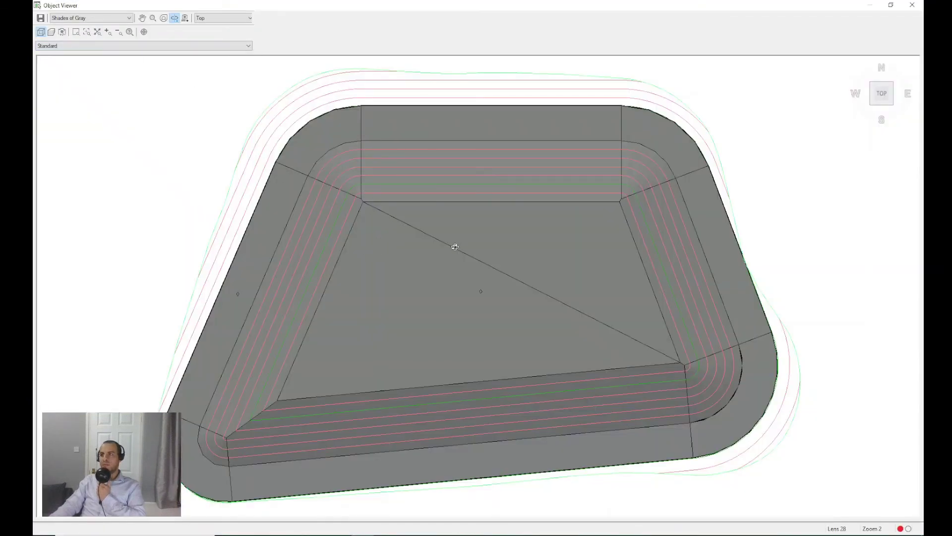
# - Tilt the pond model, then switch its visual style from Shaded to 3D Wireframe
pyautogui.moveTo(455, 247); pyautogui.dragTo(680, 358)
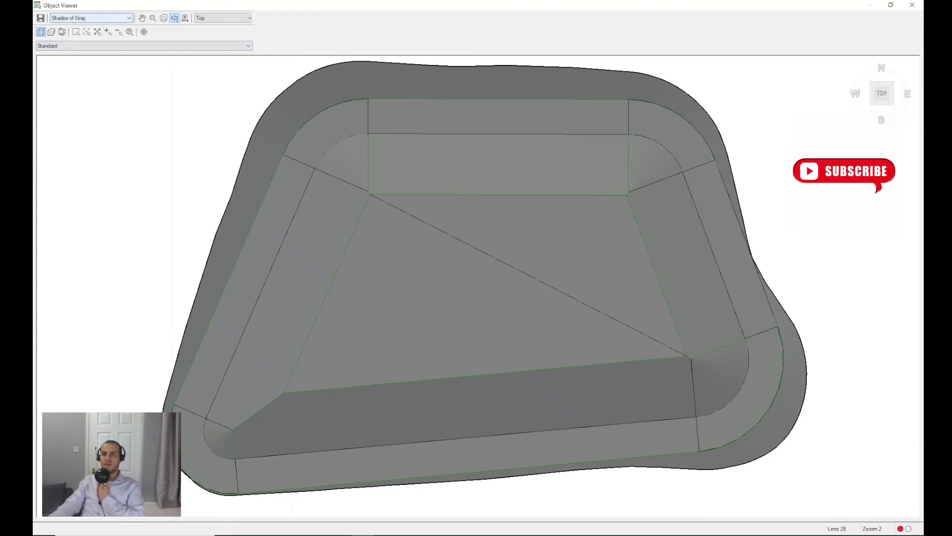
pyautogui.click(84, 19)
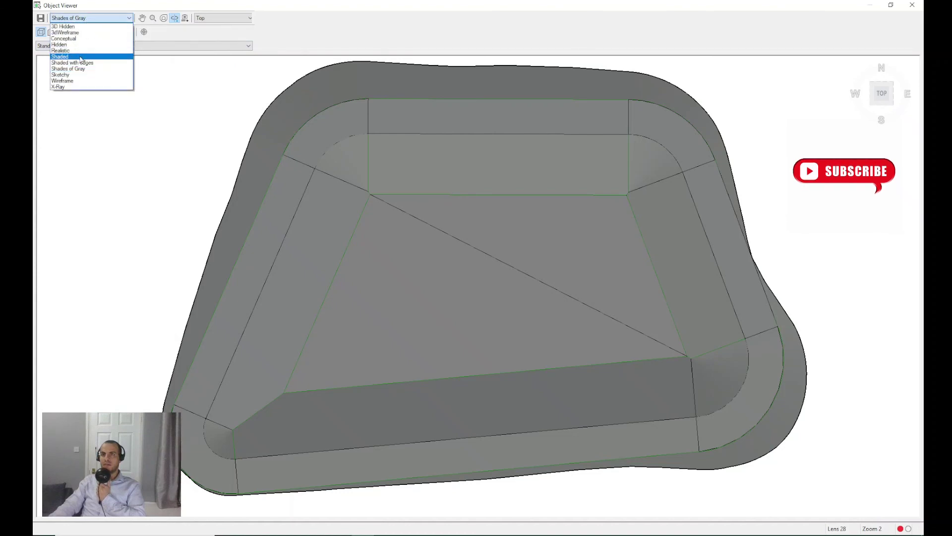
pyautogui.click(76, 57)
pyautogui.click(79, 18)
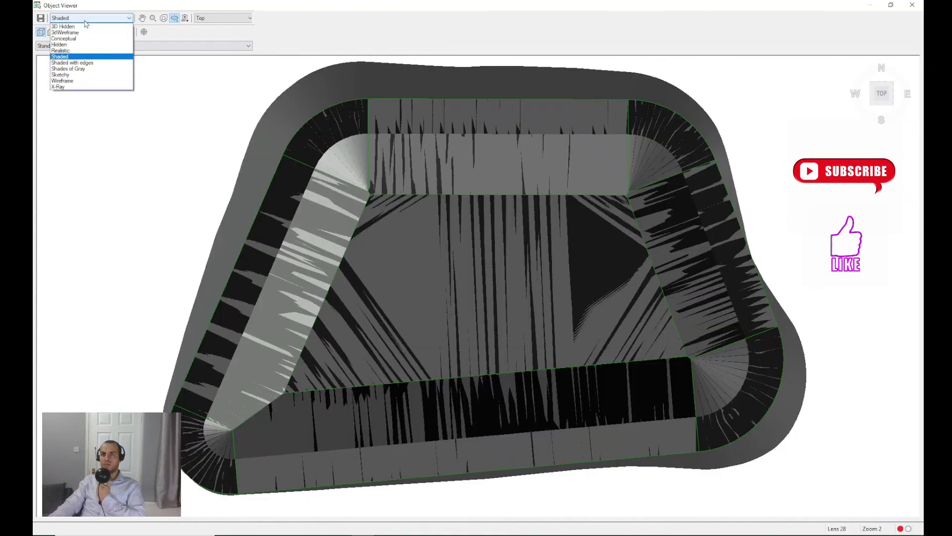
pyautogui.click(75, 33)
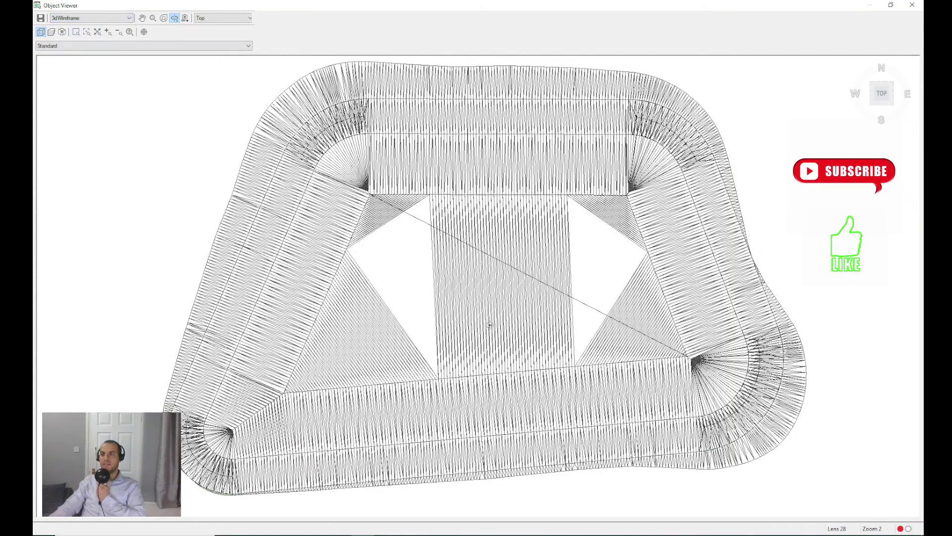